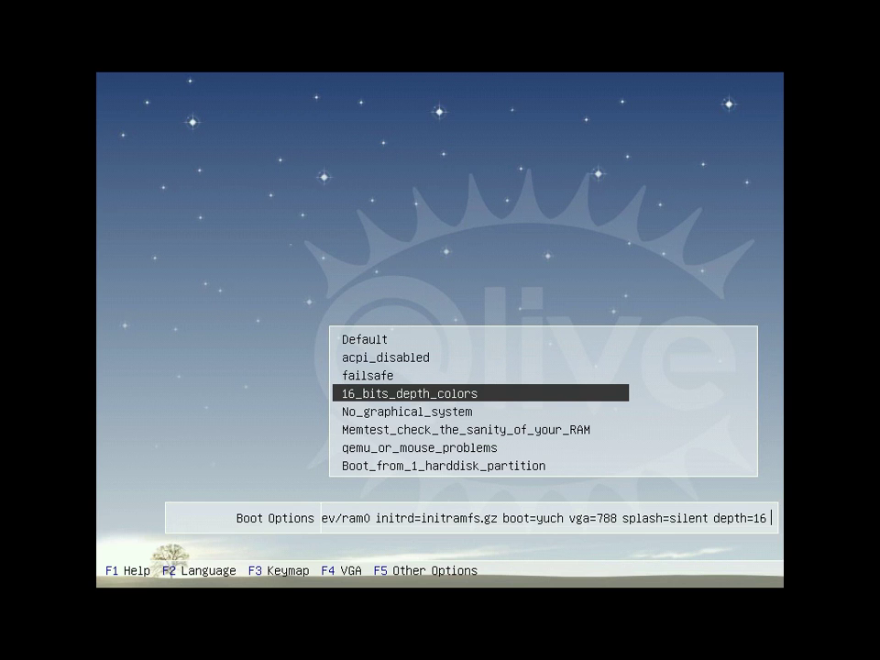
# Boot the Elive live system with the Default boot option.
pyautogui.press('Up')
pyautogui.press('Up')
pyautogui.press('Up')
pyautogui.press('Return')
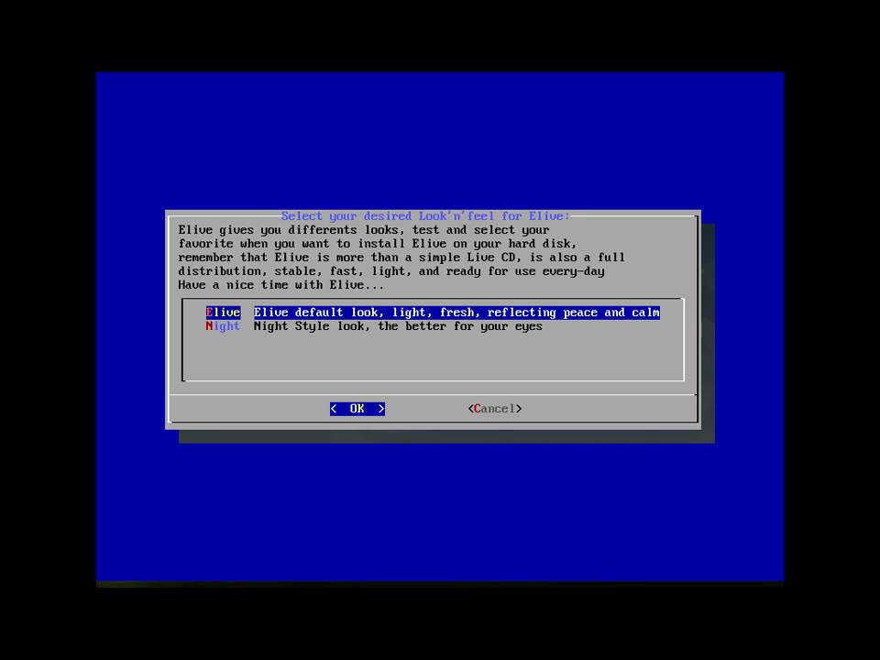
# Choose the default Elive look and accept the Synaptics mouse driver for the touchpad.
pyautogui.press('Down')
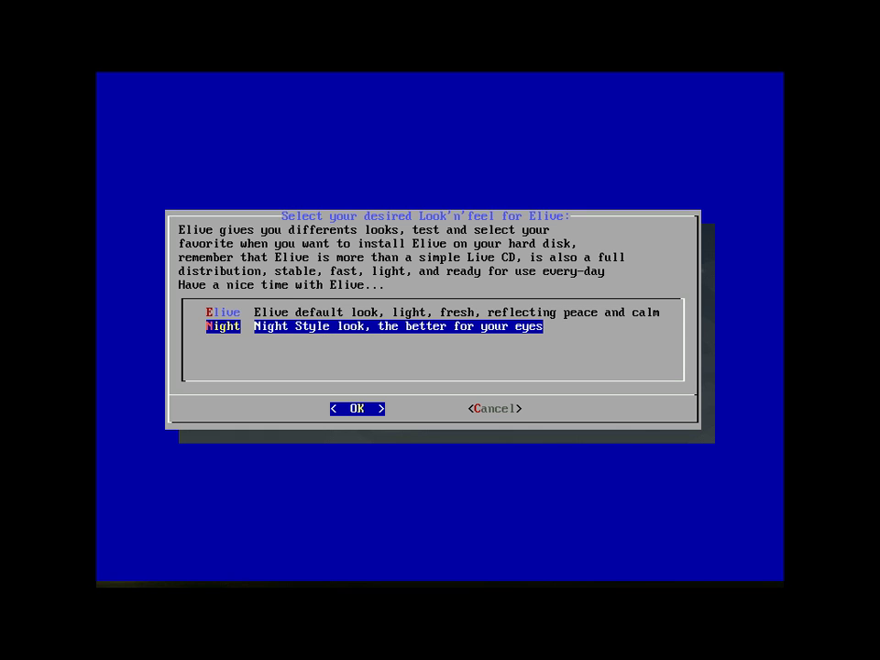
pyautogui.press('Up')
pyautogui.press('Return')
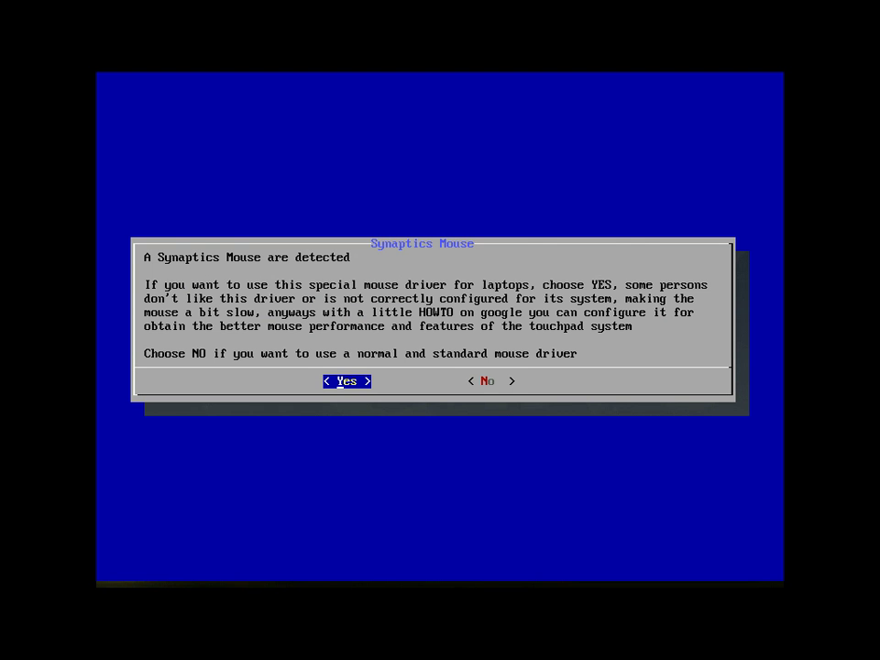
pyautogui.press('Return')
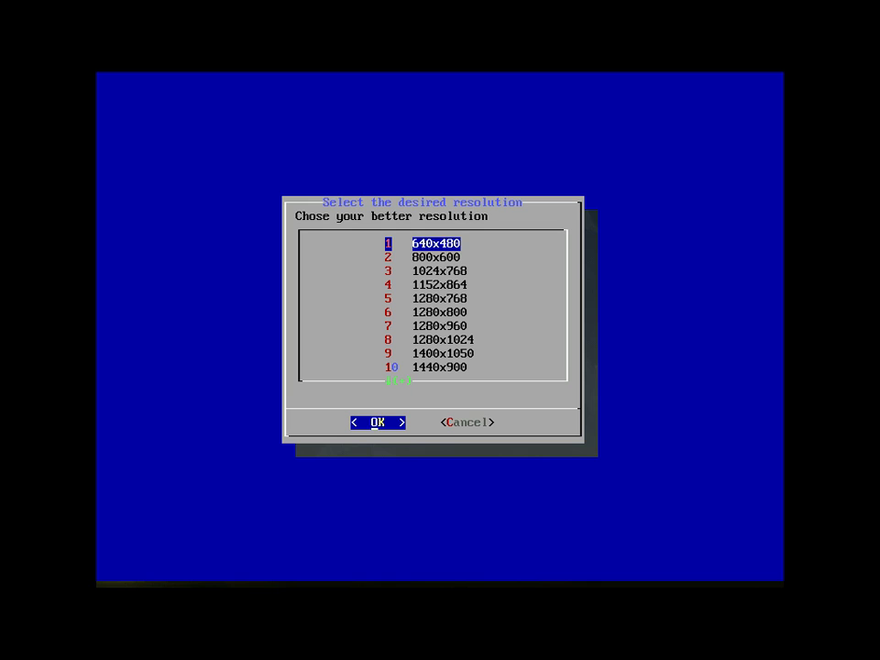
# Set the display resolution to 1024x768 and continue to the graphical login screen.
pyautogui.press('Down')
pyautogui.press('Down')
pyautogui.press('Return')
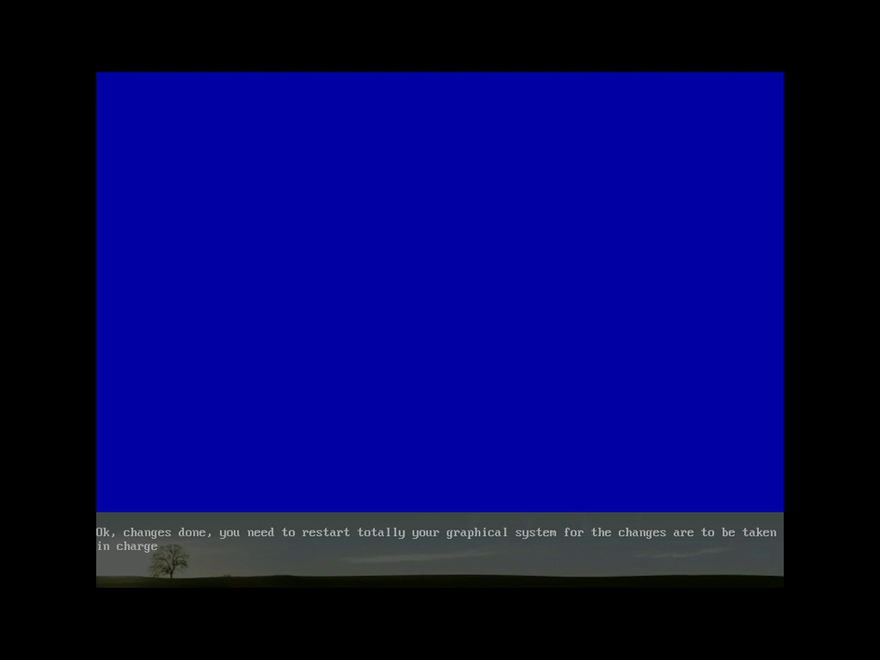
pyautogui.press('Return')
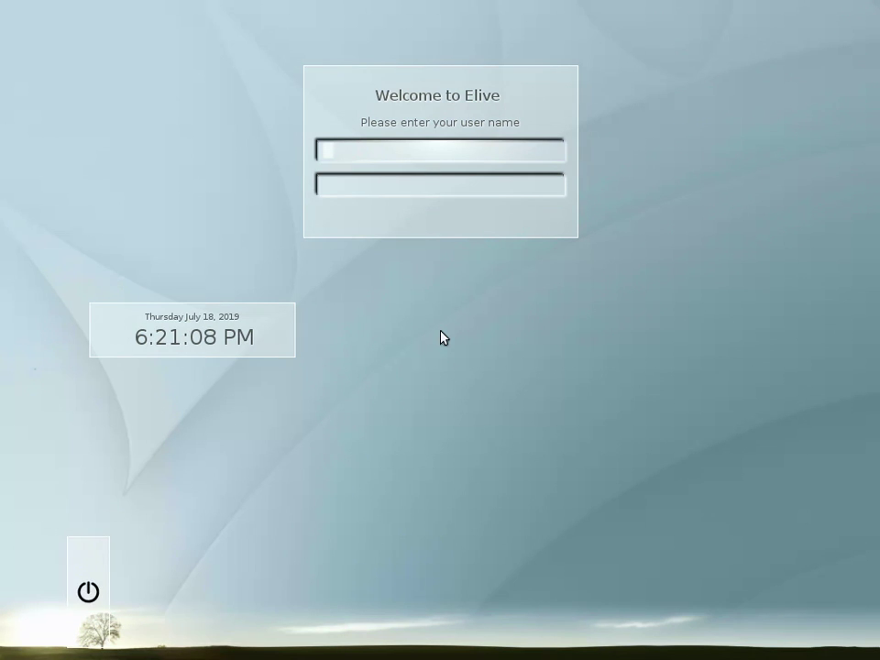
# Enter the user name eliveuser and the account password on the login screen.
pyautogui.write('e')
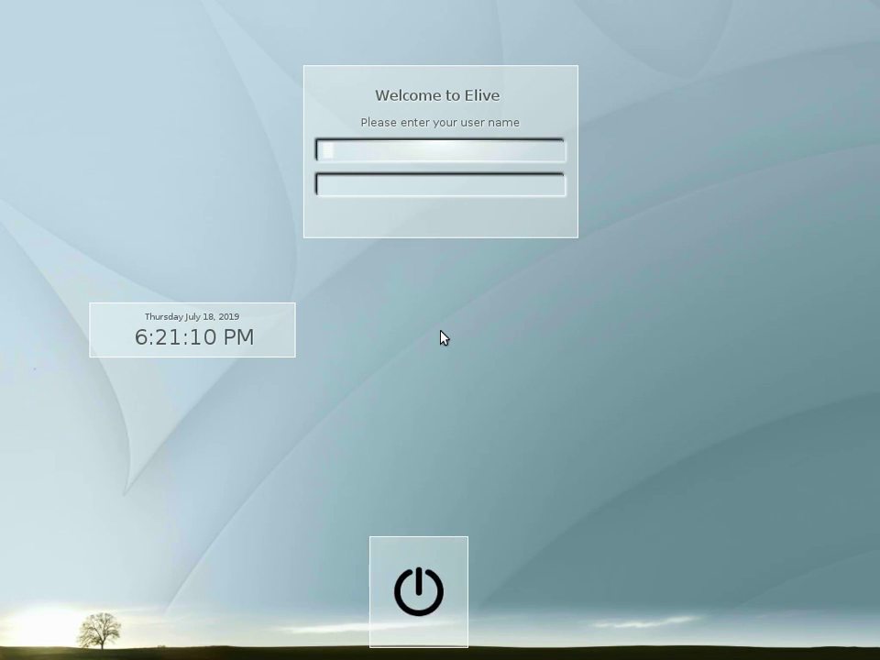
pyautogui.write('liveuser')
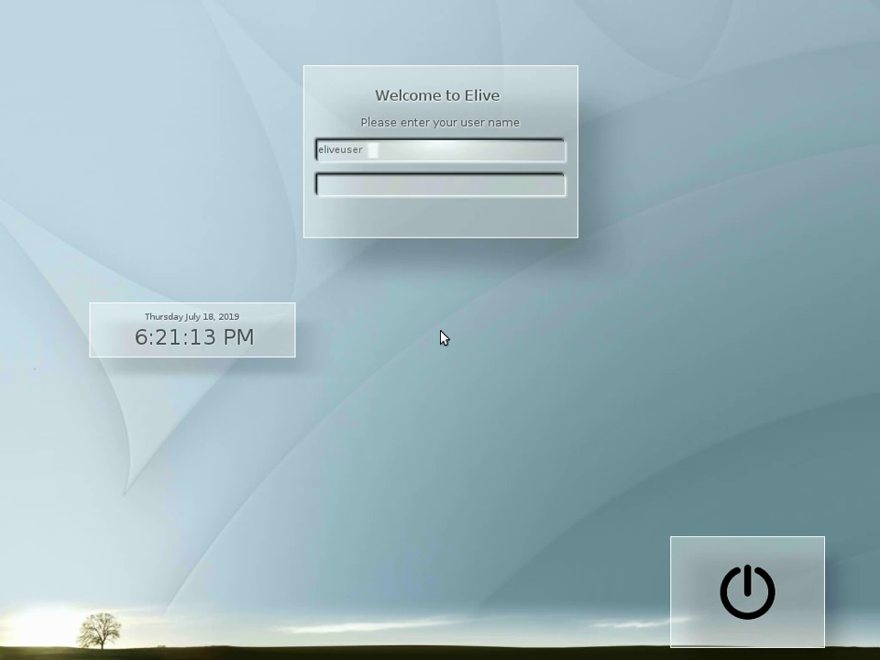
pyautogui.press('Return')
pyautogui.write('**')
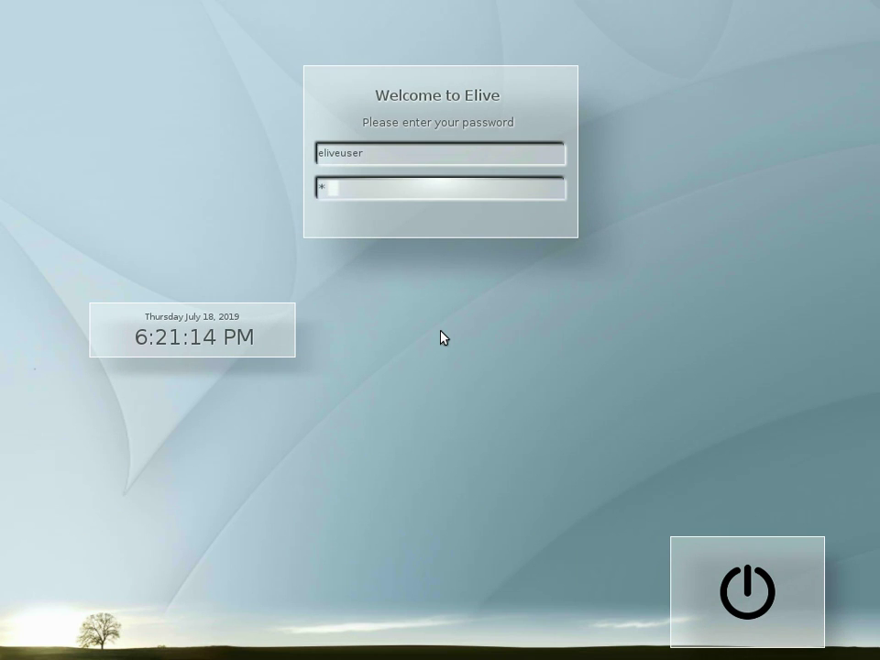
pyautogui.write('***')
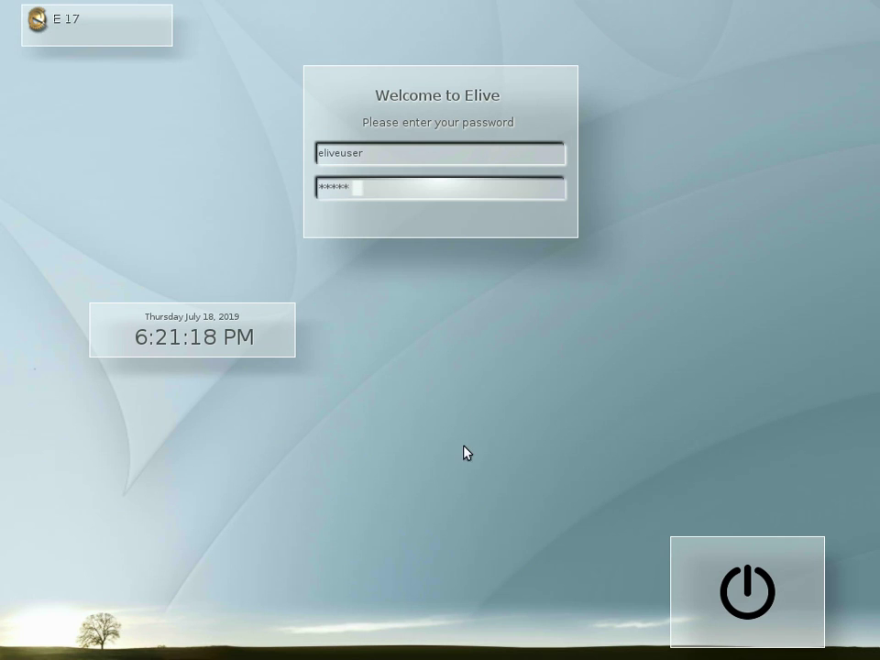
# Look over the available sessions and the shutdown and restart options, and log in to the E 17 session.
pyautogui.click(61, 21)
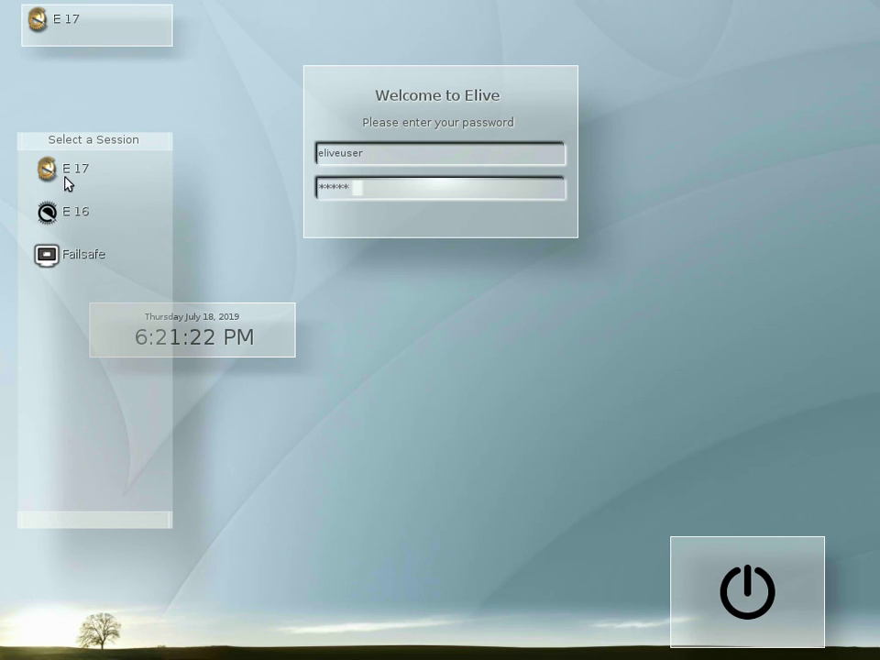
pyautogui.click(71, 14)
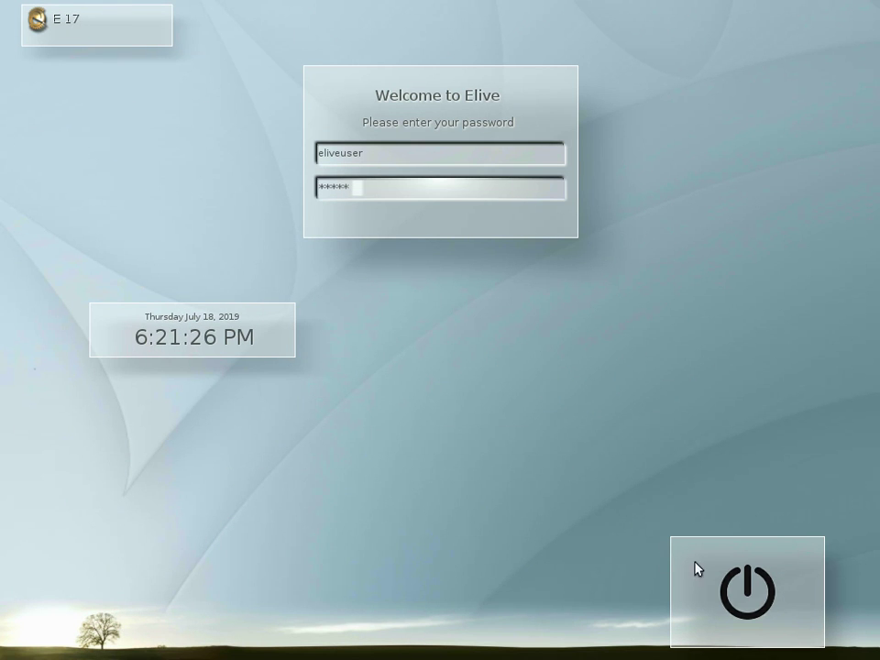
pyautogui.click(739, 588)
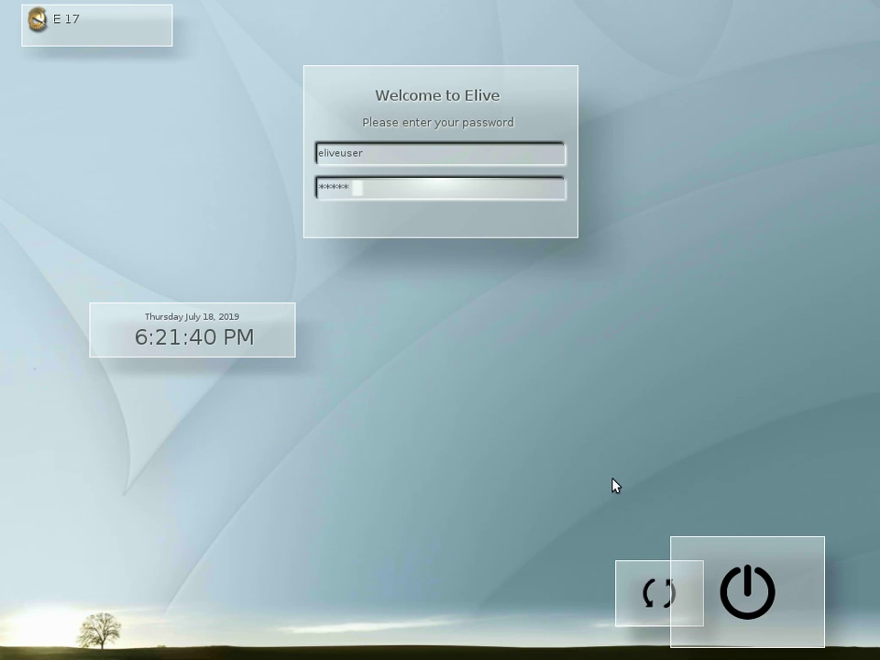
pyautogui.press('Return')
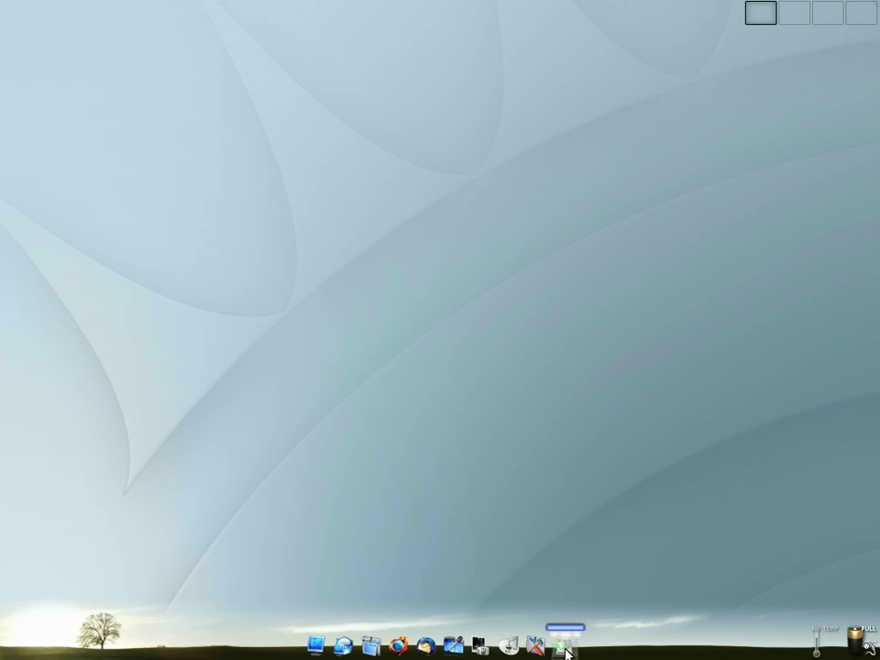
# Set the icon size to 42 pixels in the advanced IBar configuration and apply it.
pyautogui.rightClick(478, 649)
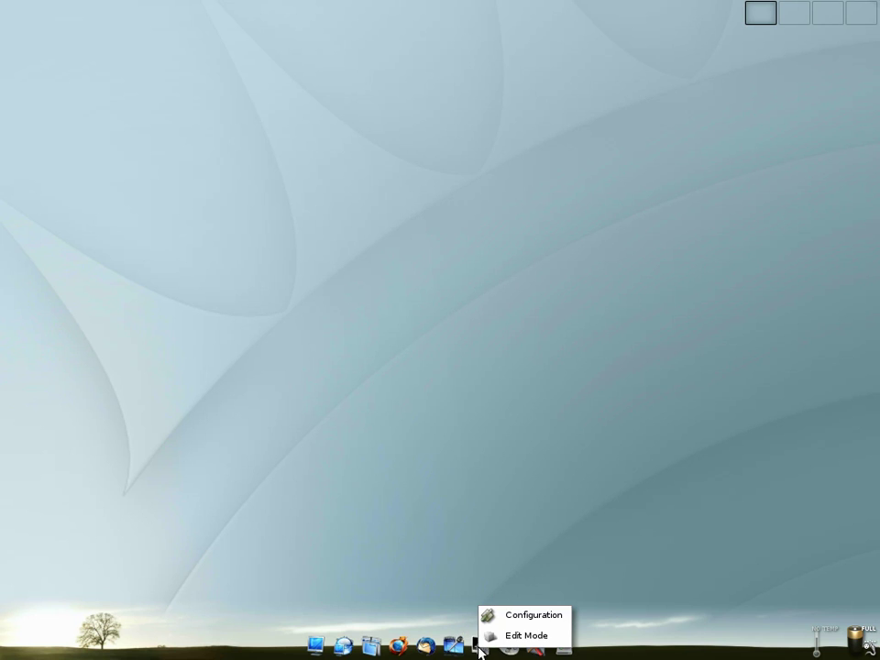
pyautogui.click(515, 616)
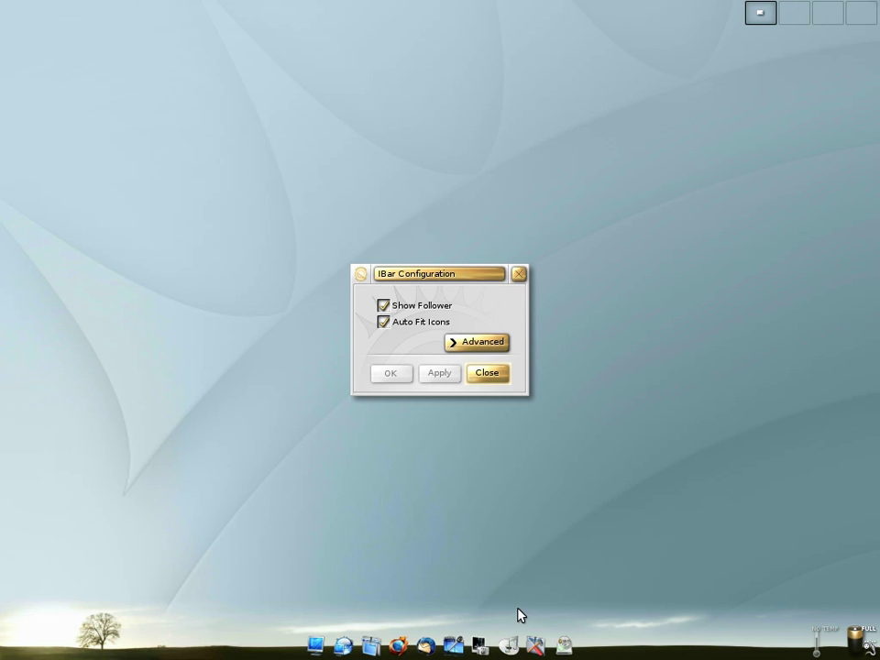
pyautogui.click(469, 339)
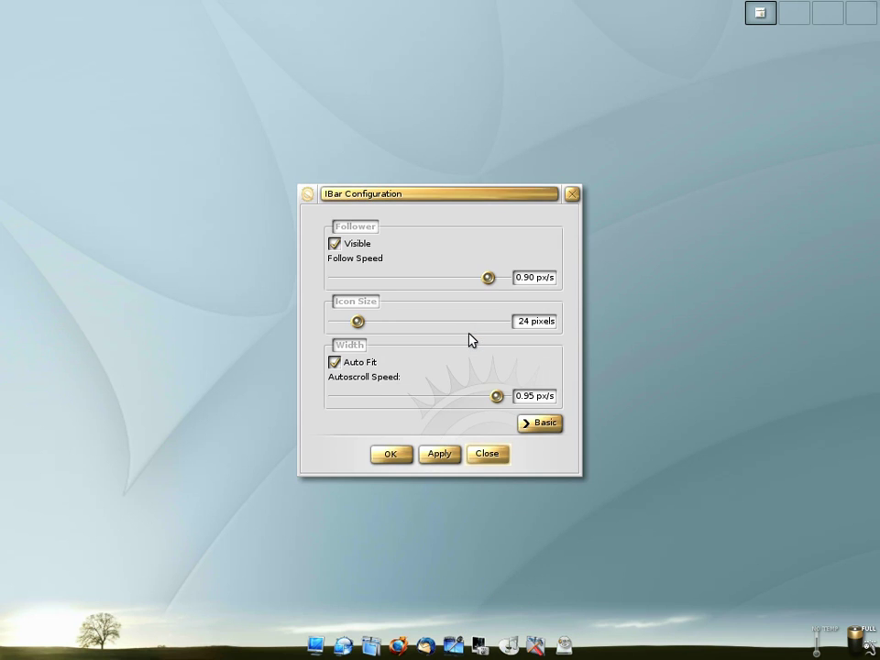
pyautogui.moveTo(358, 320); pyautogui.dragTo(389, 328)
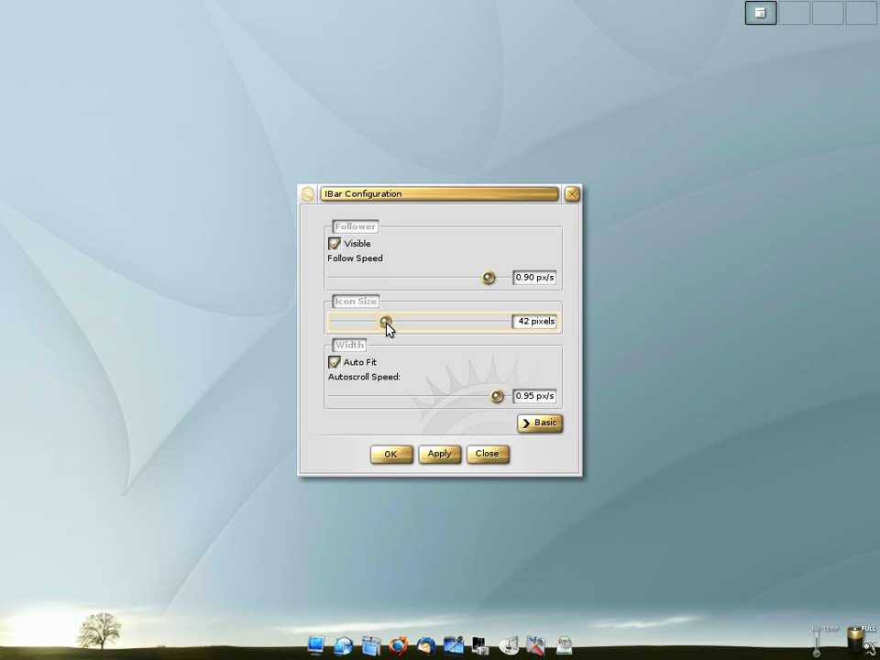
pyautogui.click(383, 458)
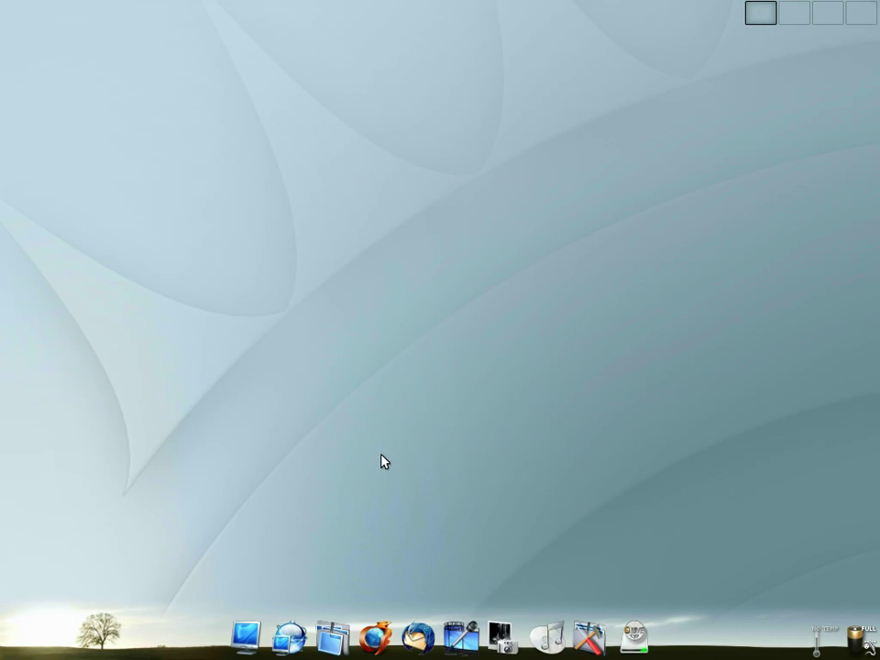
# Open a terminal and view the home folder in the file manager, closing the file manager window.
pyautogui.click(248, 635)
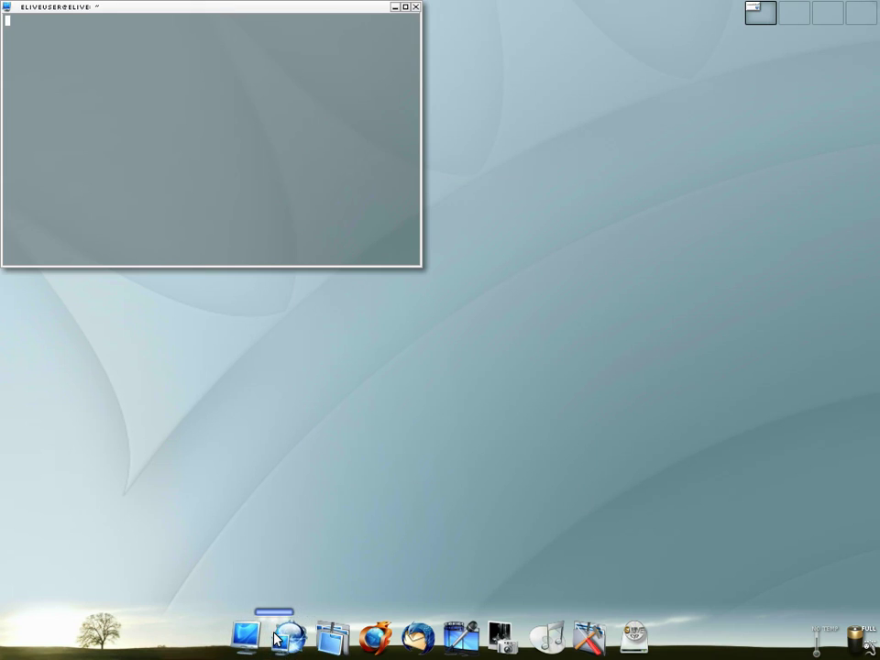
pyautogui.click(326, 634)
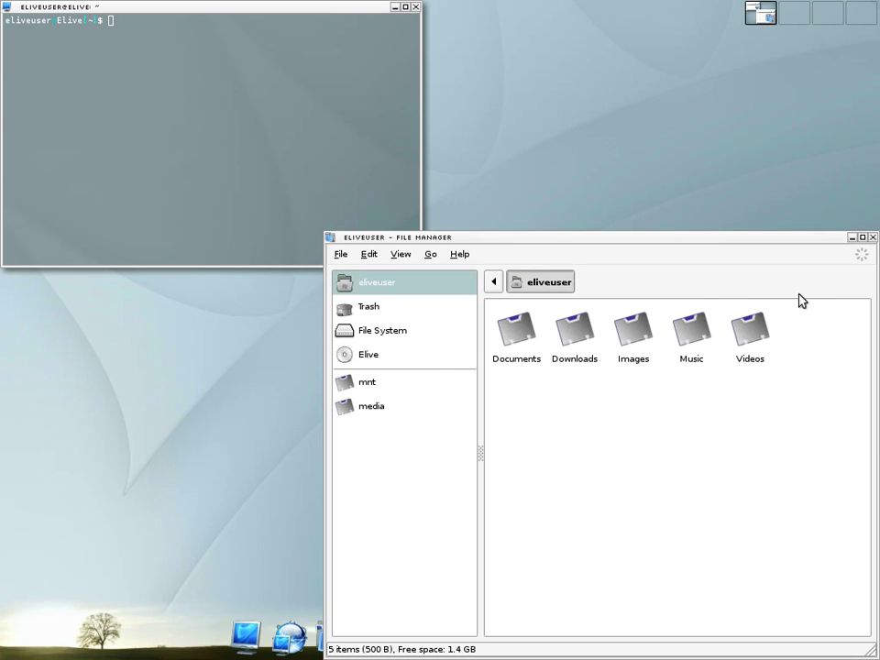
pyautogui.click(863, 237)
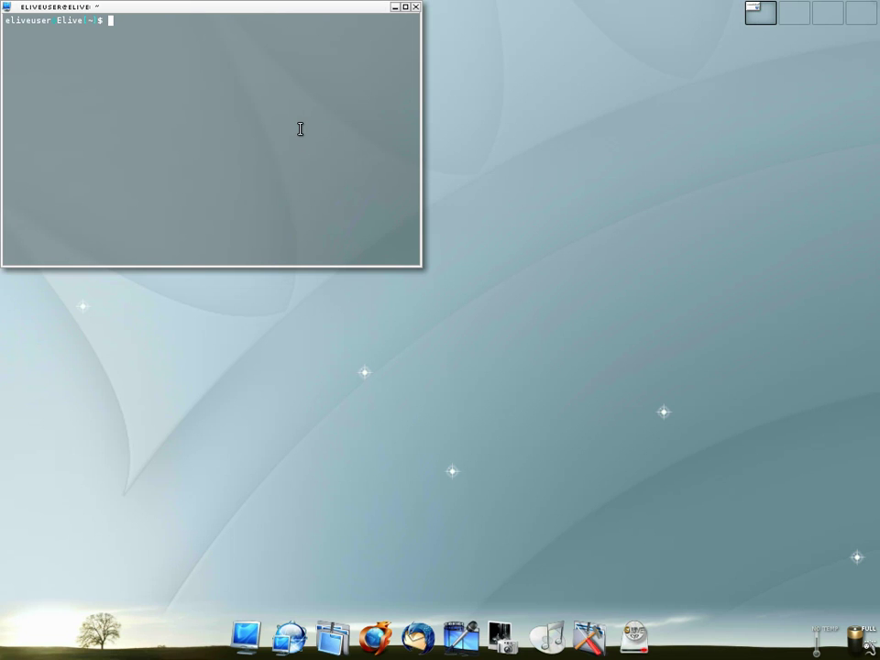
# List the home folder's contents with ls in the terminal and end the terminal session.
pyautogui.write('ls')
pyautogui.press('Return')
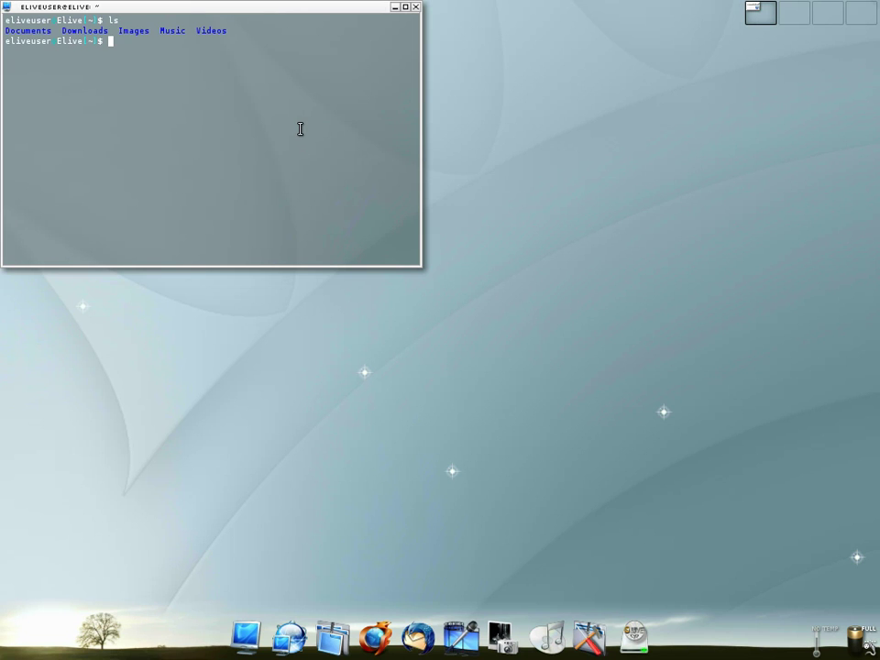
pyautogui.hotkey('ctrl', 'd')
pyautogui.click(376, 637)
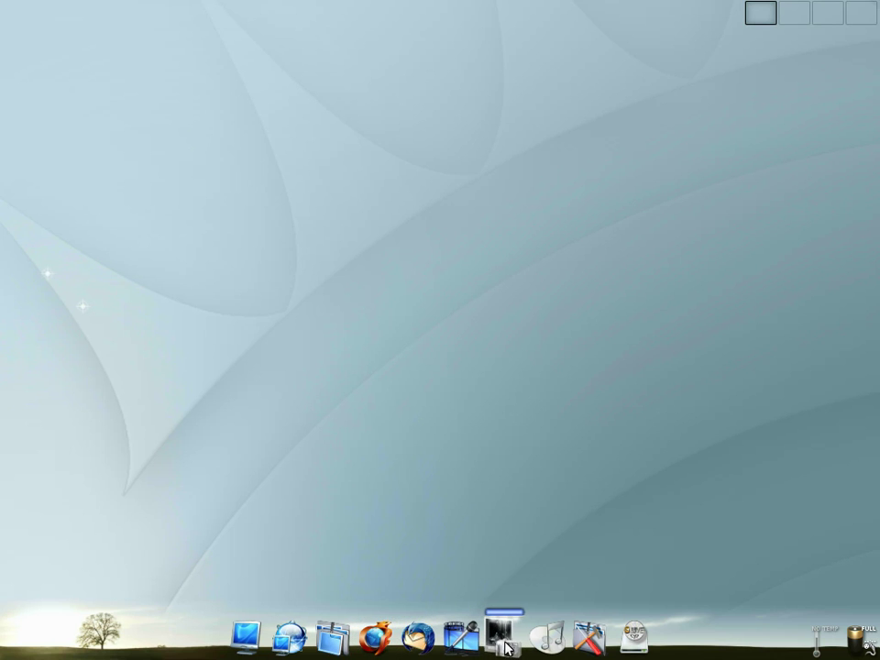
# Browse the favorite application categories and launch the MultiVideos demo.
pyautogui.click(431, 250)
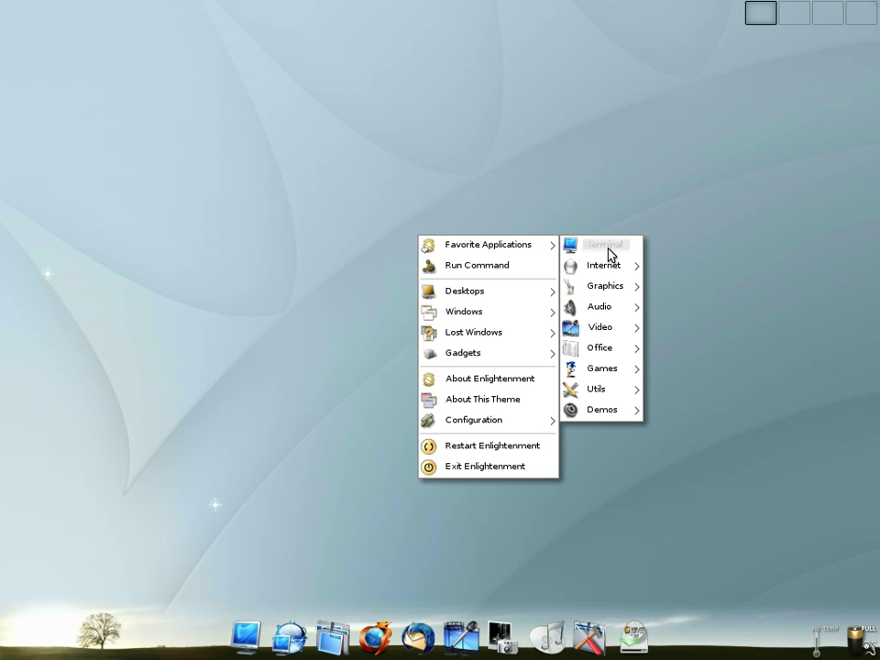
pyautogui.moveTo(612, 266)
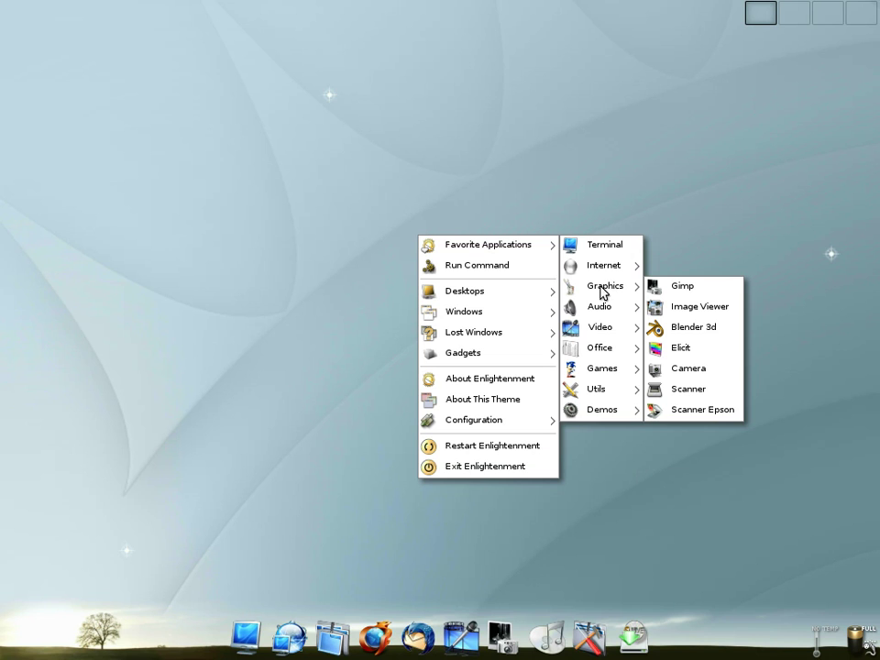
pyautogui.moveTo(616, 338)
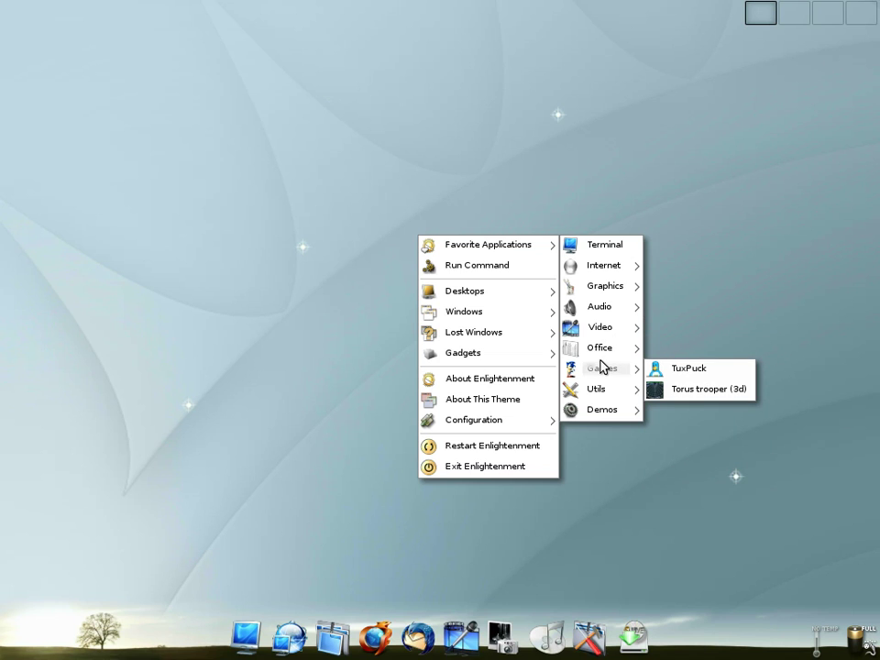
pyautogui.moveTo(599, 397)
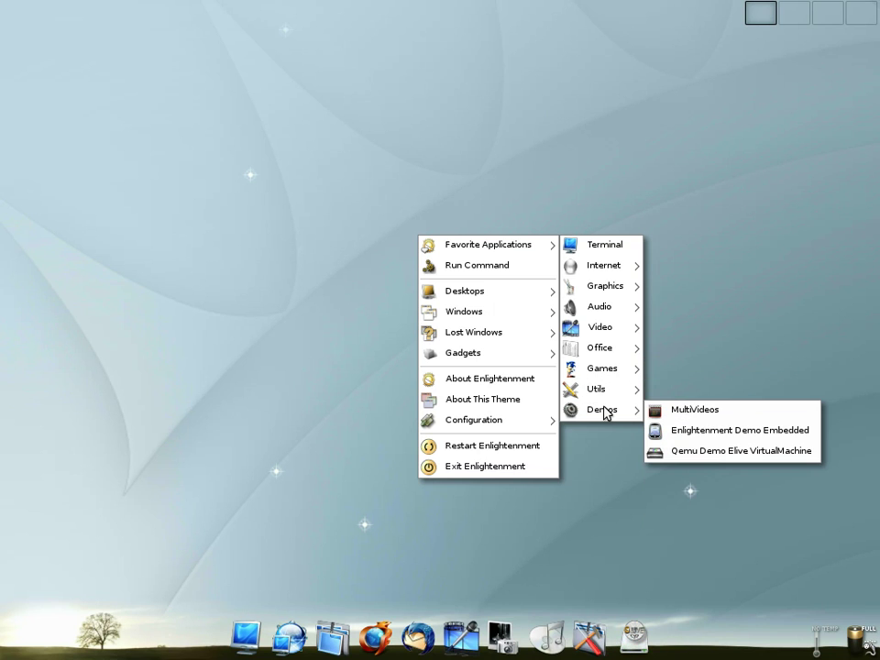
pyautogui.click(690, 418)
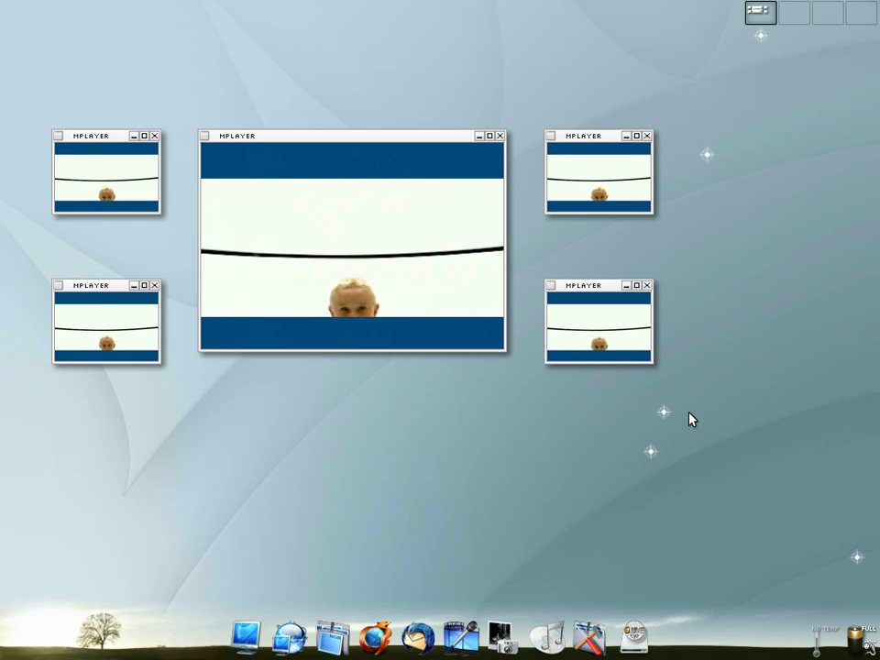
# Shade and unshade the two small MPlayer windows beside the right edge of the large video.
pyautogui.doubleClick(588, 291)
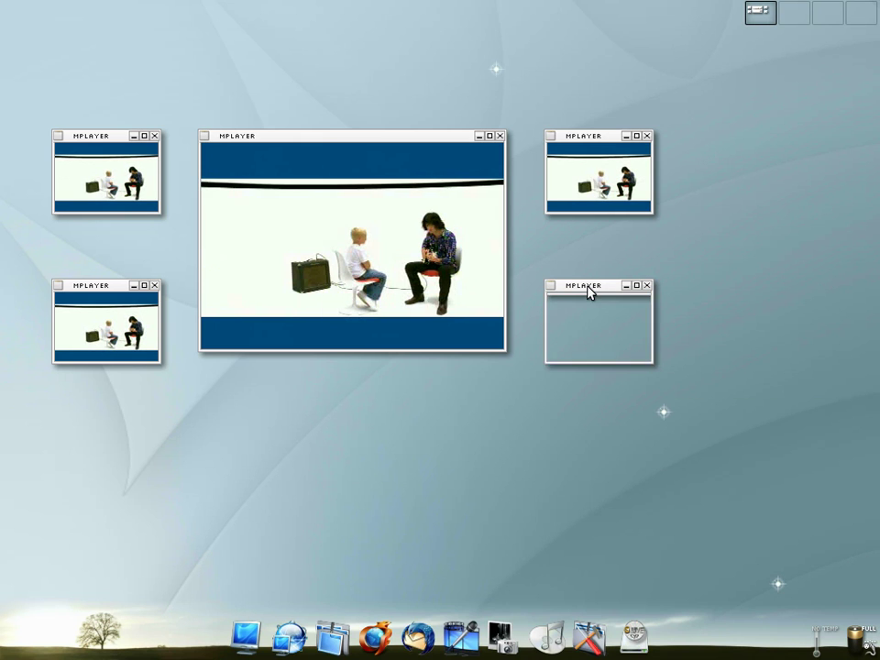
pyautogui.doubleClick(592, 137)
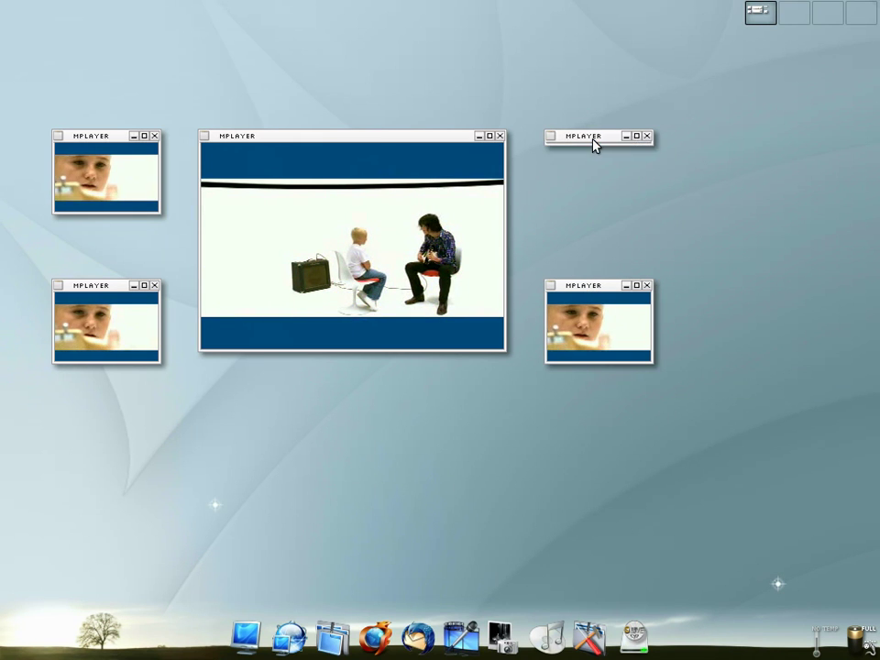
pyautogui.doubleClick(593, 138)
# Move the two small right-hand MPlayer windows toward the upper edge of the desktop and quit the second one.
pyautogui.moveTo(592, 138); pyautogui.dragTo(512, 20)
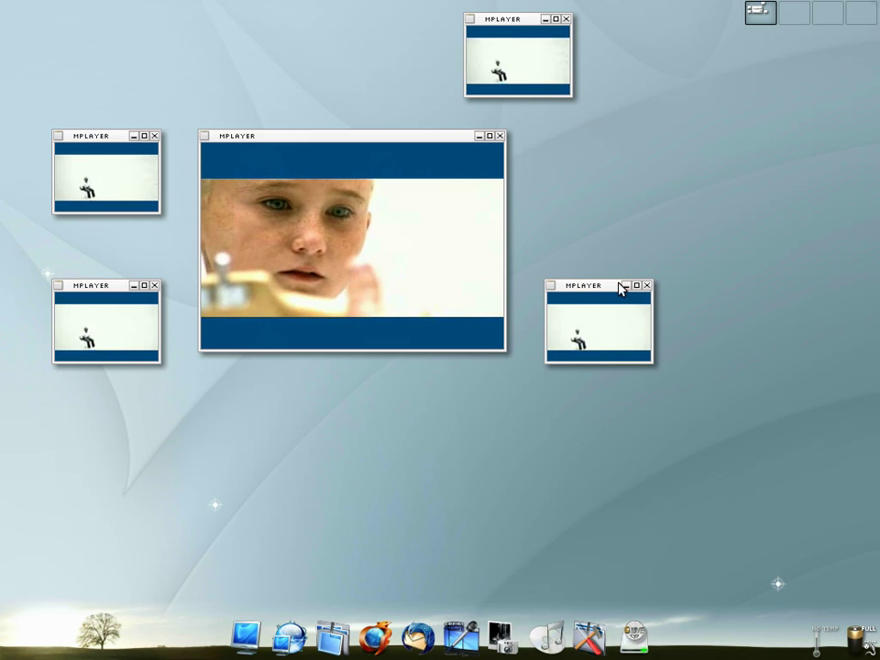
pyautogui.moveTo(577, 287); pyautogui.dragTo(731, 75)
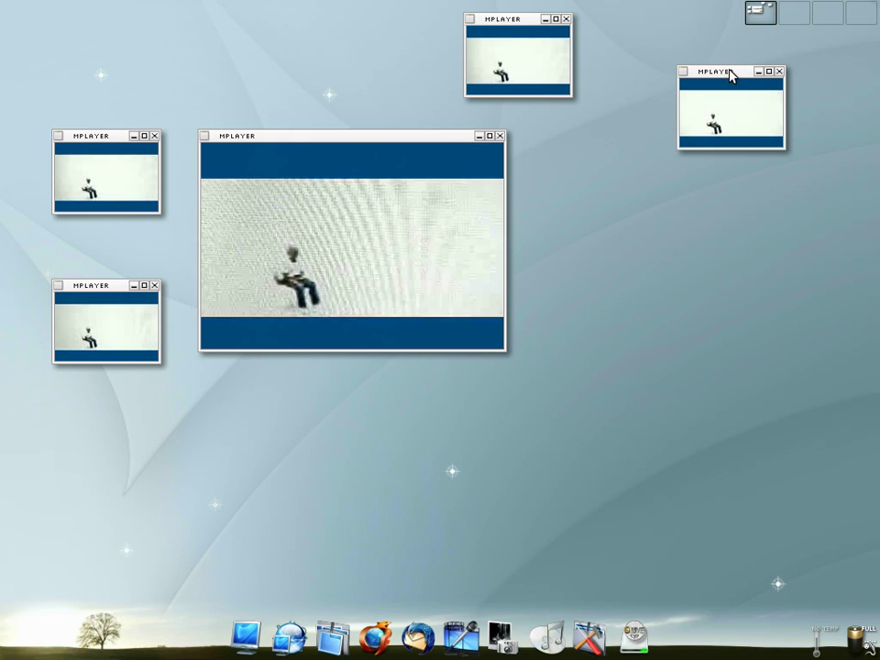
pyautogui.press('q')
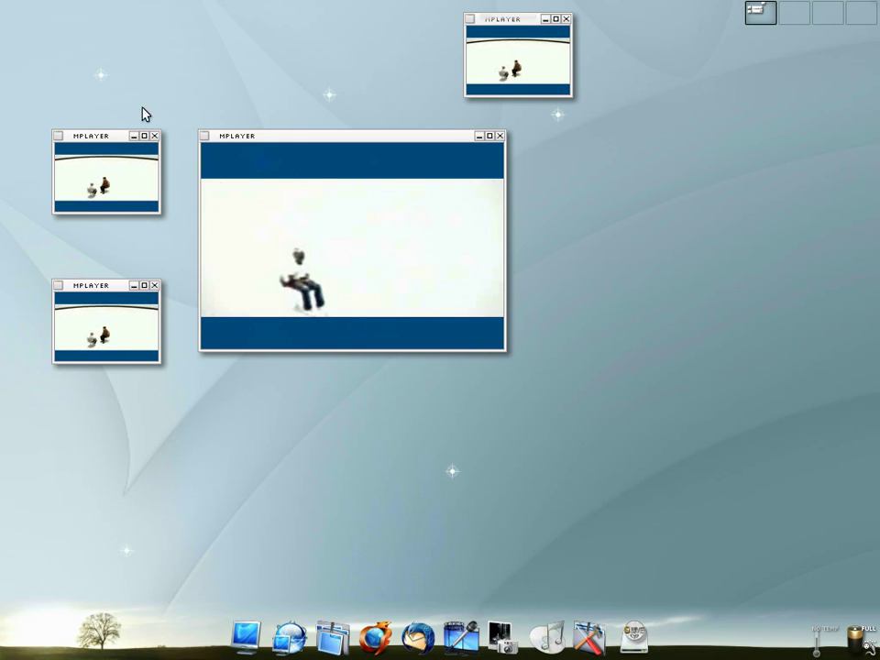
# Open the Elive Panel and view its appearance configurations for Enlightenment 17.
pyautogui.click(587, 637)
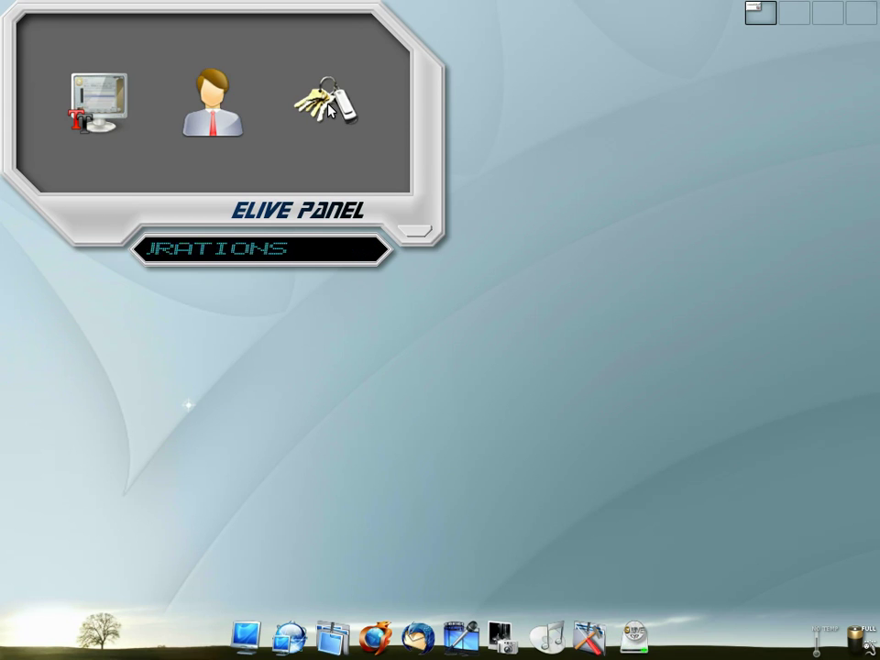
pyautogui.click(89, 110)
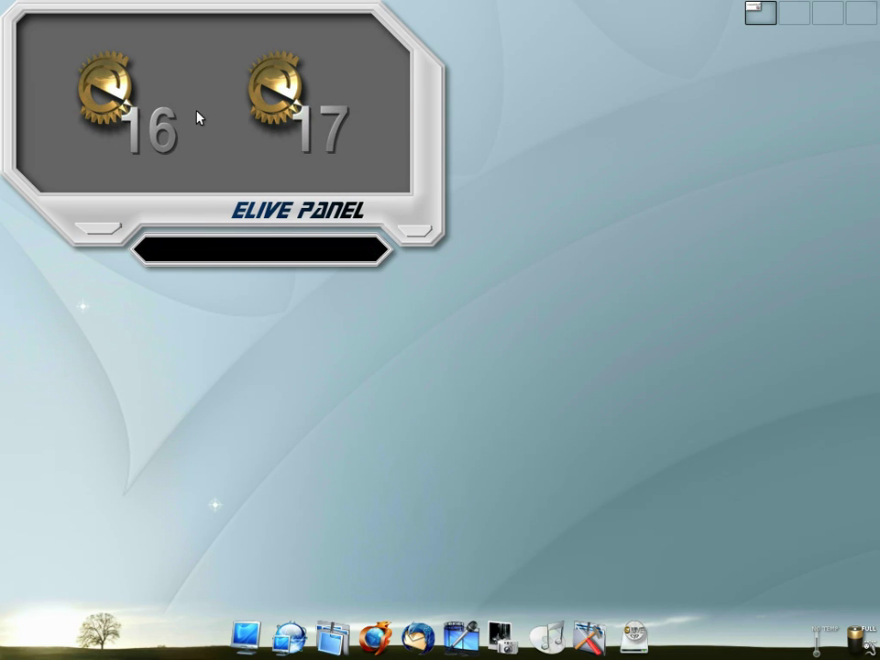
pyautogui.click(264, 98)
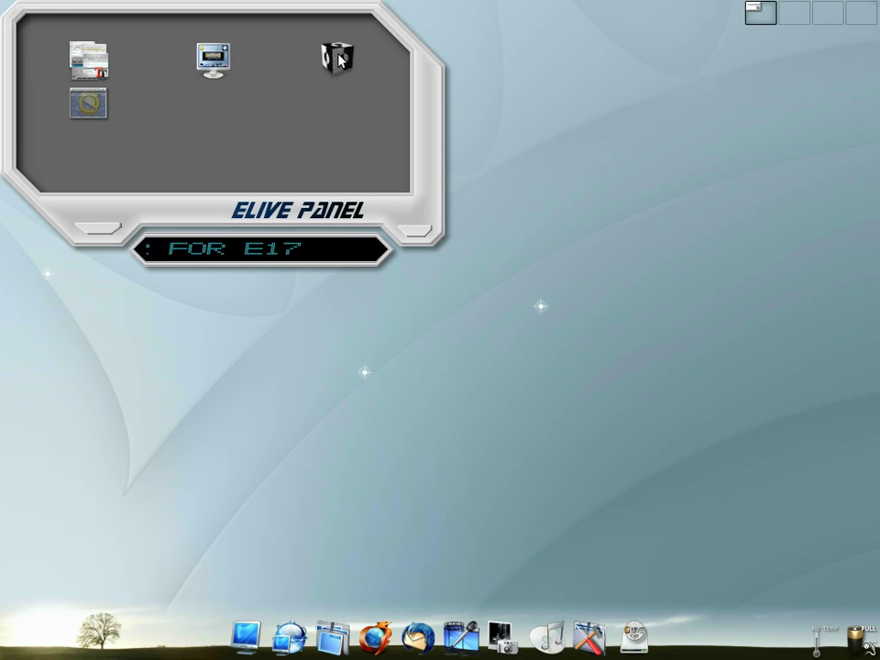
# Review the options offered by the Terminal Manager in the Elive Panel and cancel it.
pyautogui.click(92, 107)
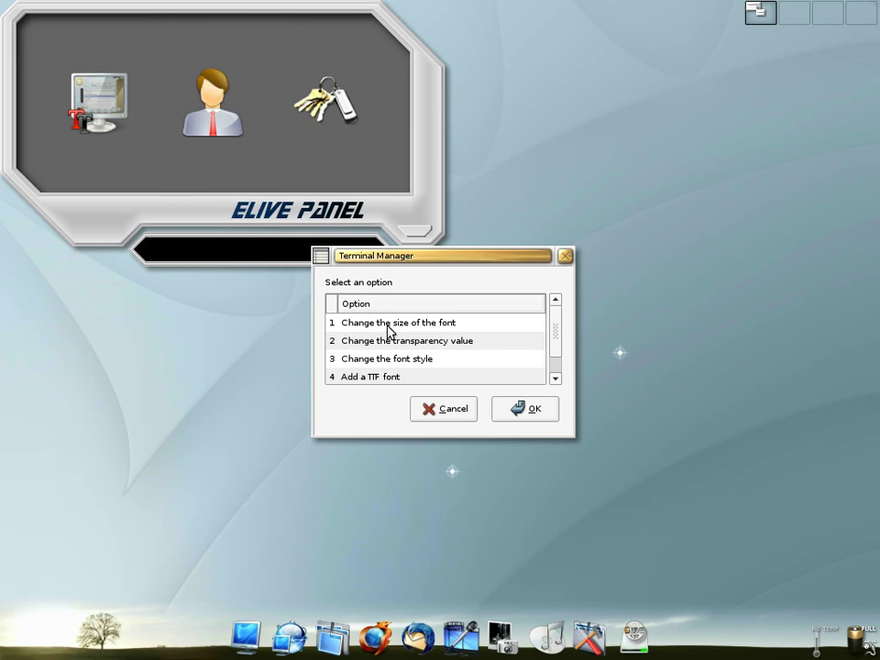
pyautogui.scroll(-1, 389, 332)
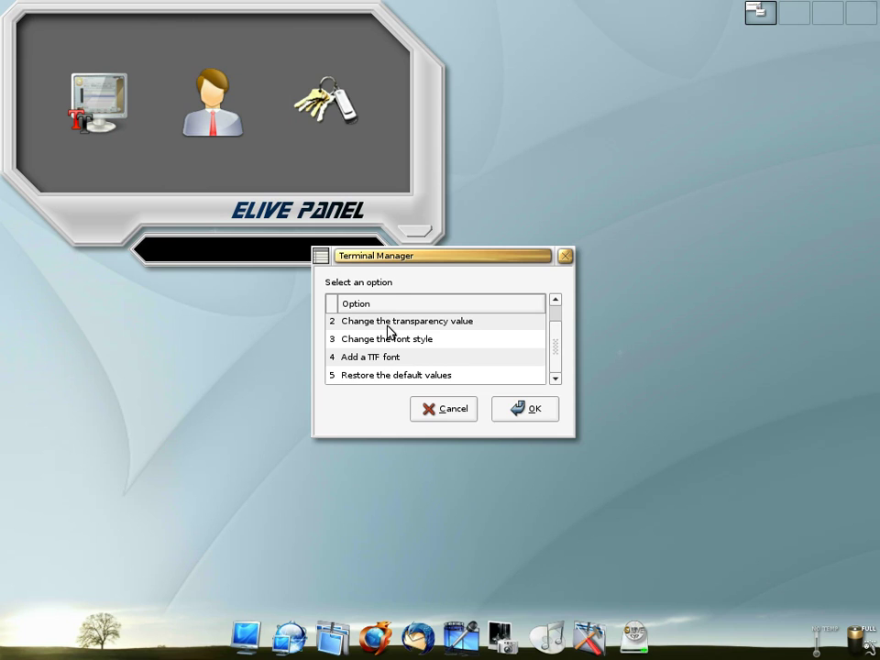
pyautogui.scroll(1, 389, 331)
pyautogui.click(440, 410)
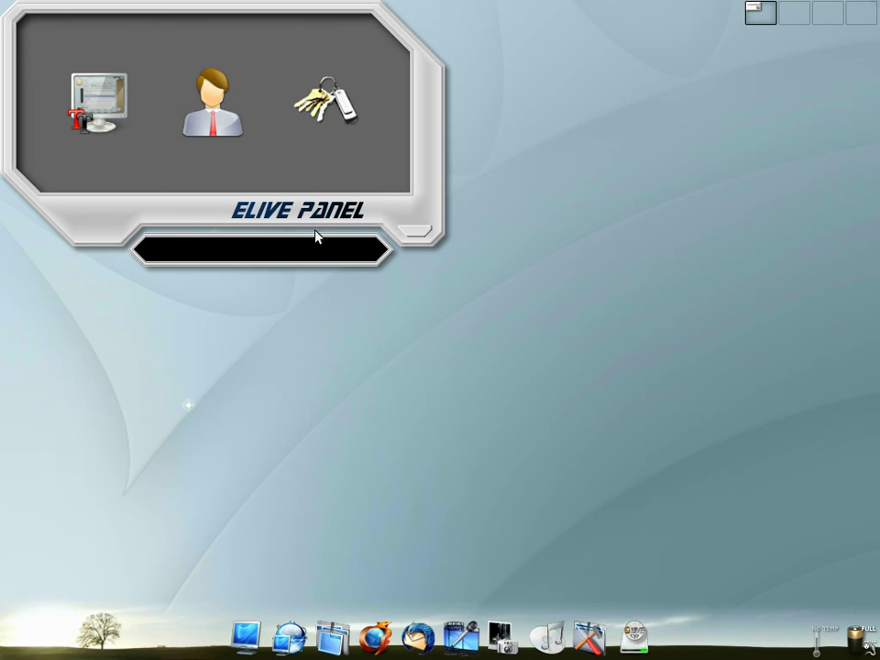
# Browse the user configuration tools in the Elive Panel.
pyautogui.click(229, 113)
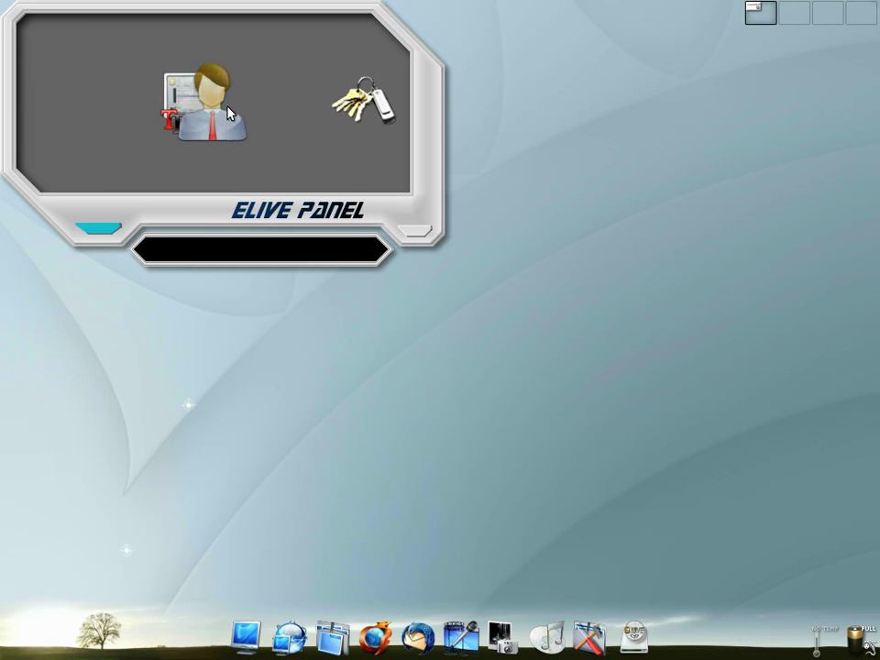
pyautogui.click(111, 233)
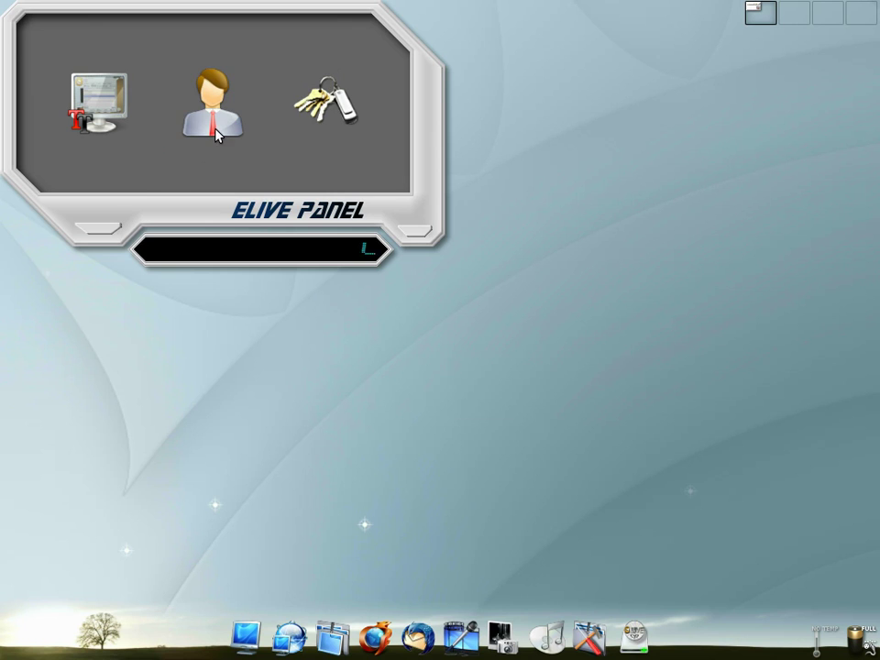
pyautogui.click(216, 133)
pyautogui.click(96, 232)
pyautogui.click(202, 139)
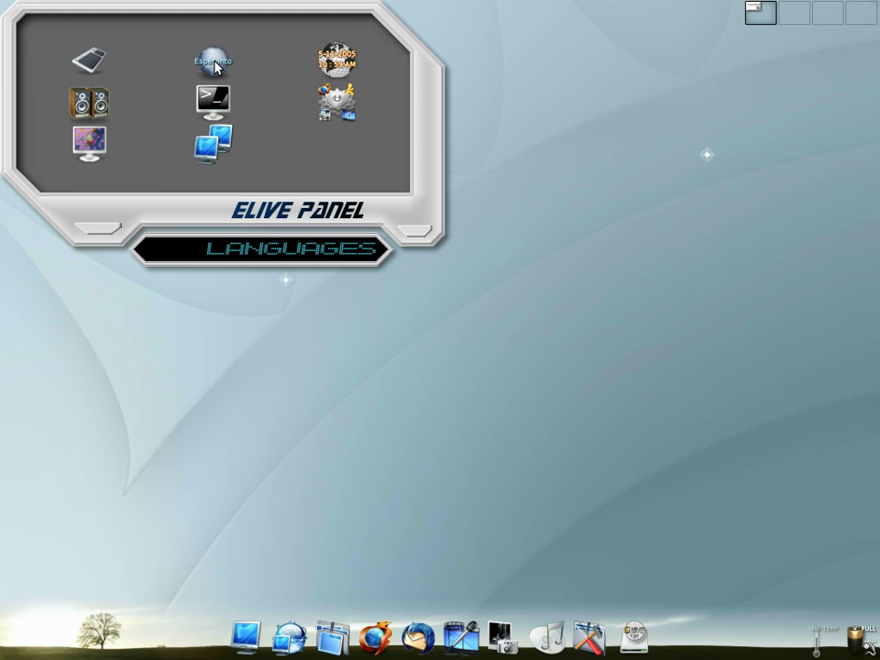
# Launch the personal configurations upgrade, review the list of upgradable configurations, and cancel without selecting any.
pyautogui.click(332, 94)
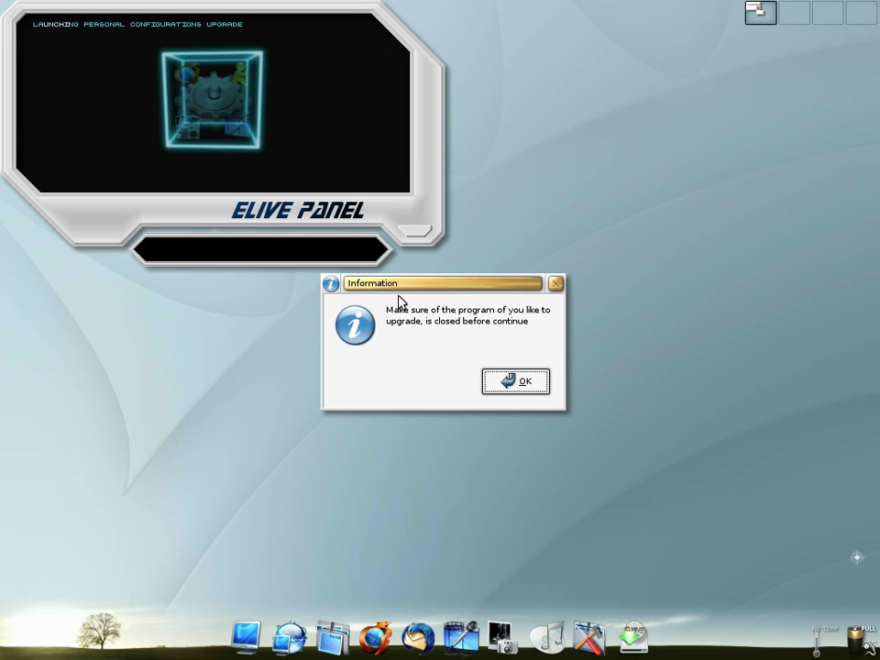
pyautogui.click(503, 381)
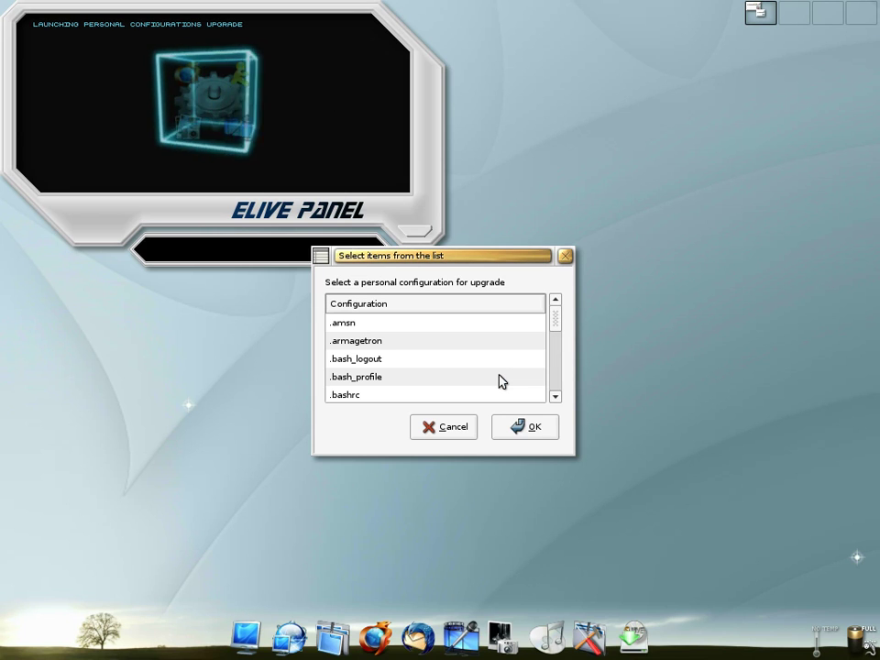
pyautogui.scroll(-1, 503, 381)
pyautogui.scroll(-7, 502, 380)
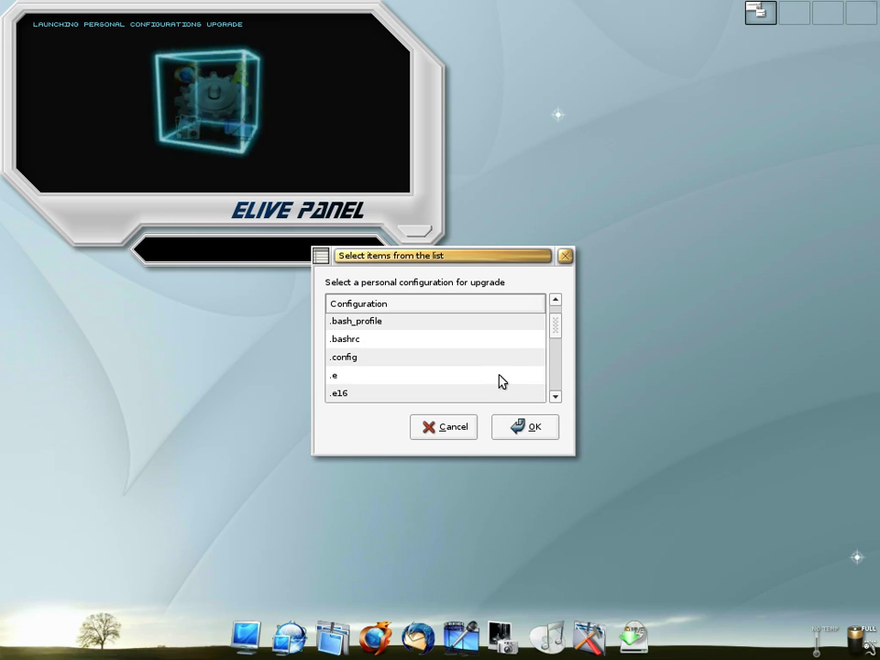
pyautogui.scroll(-10, 488, 376)
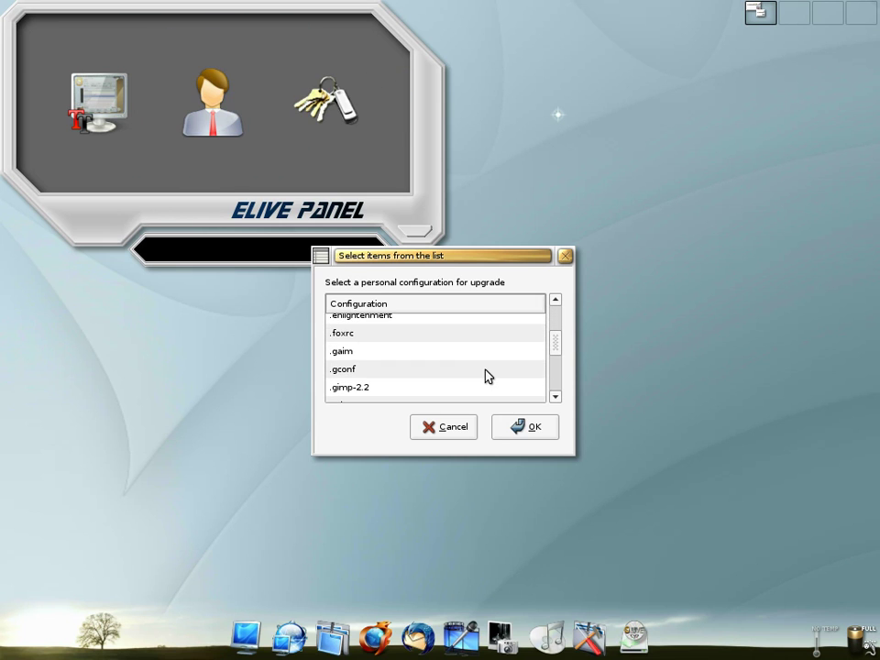
pyautogui.scroll(-7, 486, 376)
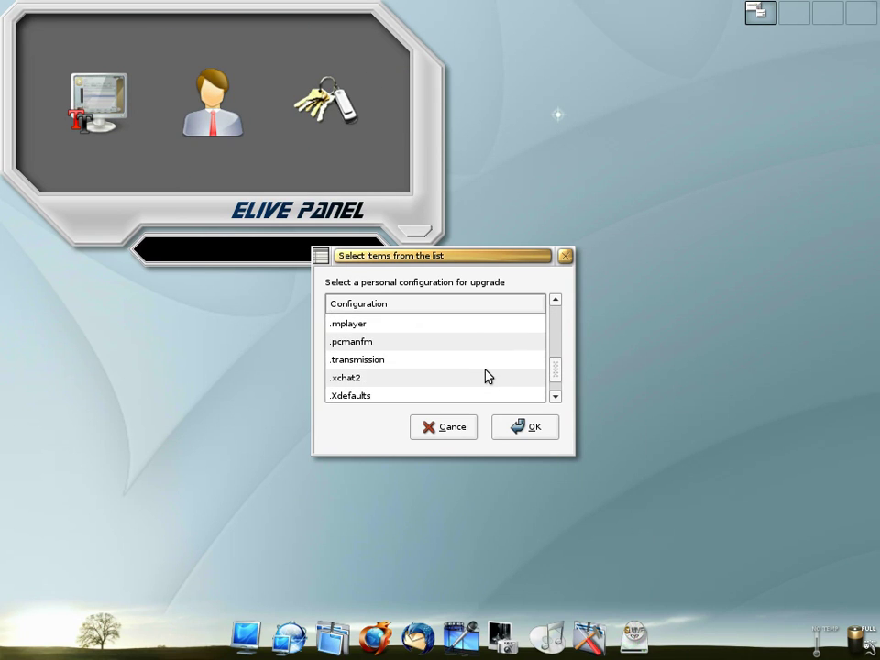
pyautogui.click(436, 427)
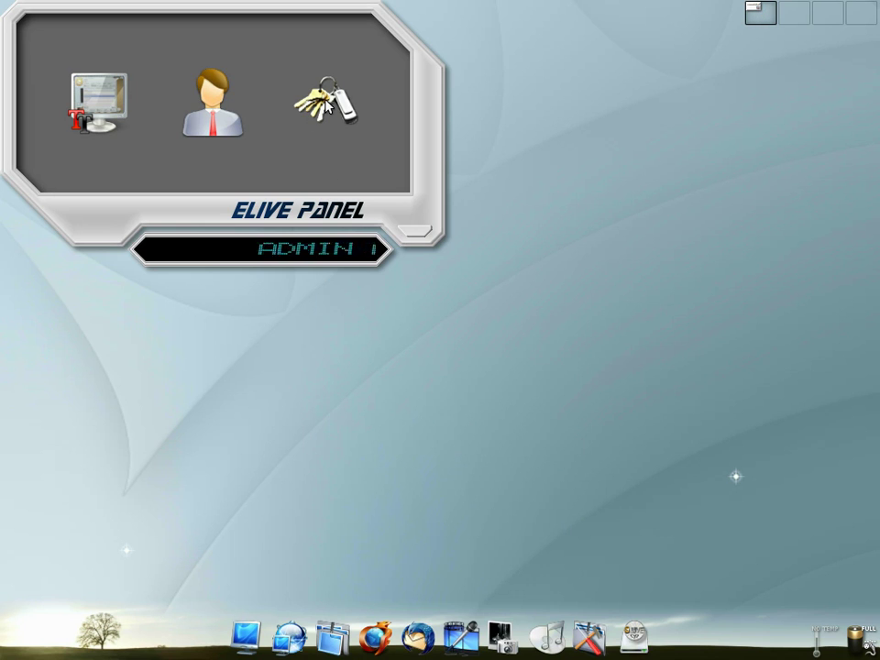
# Look into the admin category of the Elive Panel and revisit the user configuration tools.
pyautogui.click(323, 108)
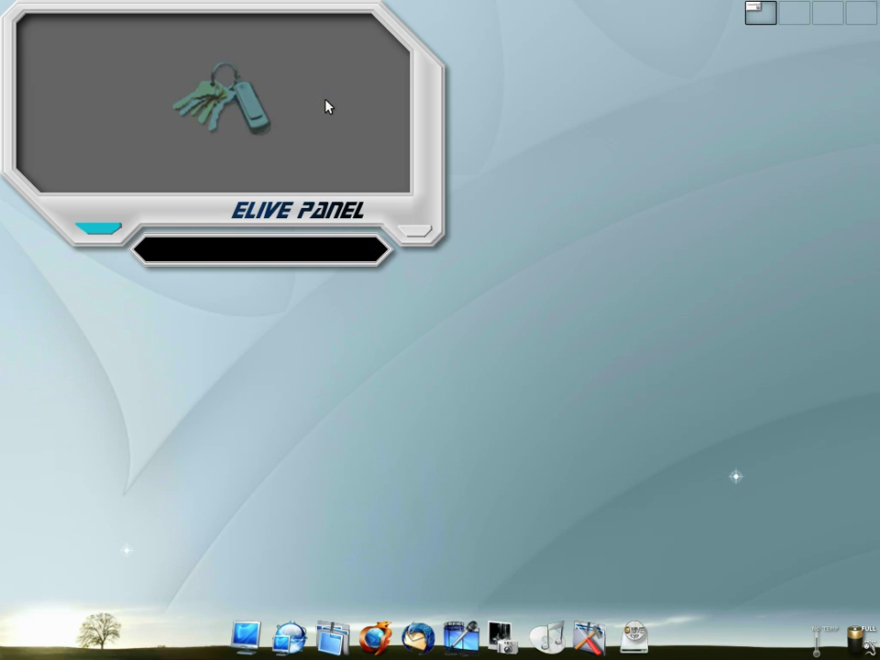
pyautogui.click(114, 235)
pyautogui.click(229, 126)
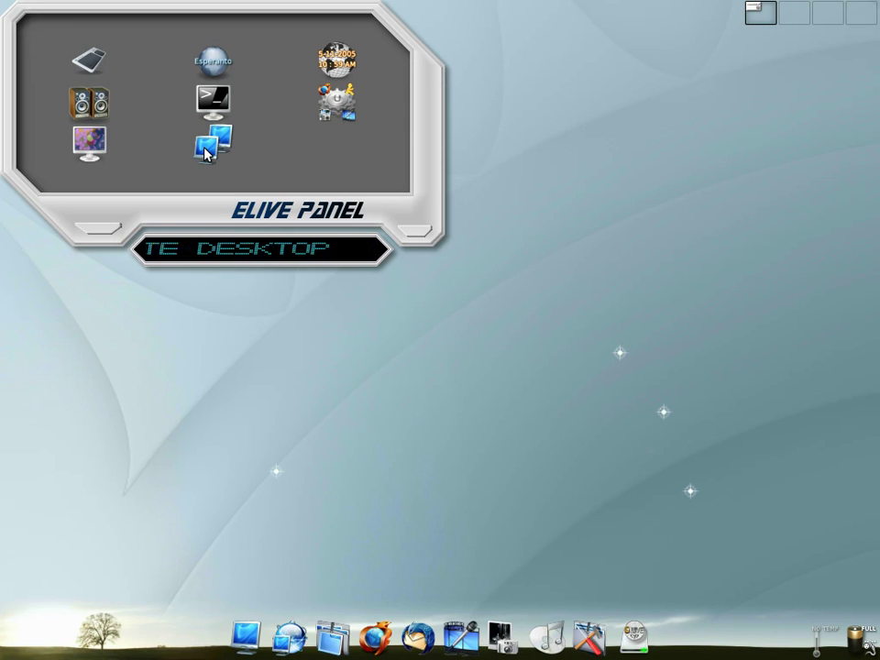
pyautogui.click(99, 228)
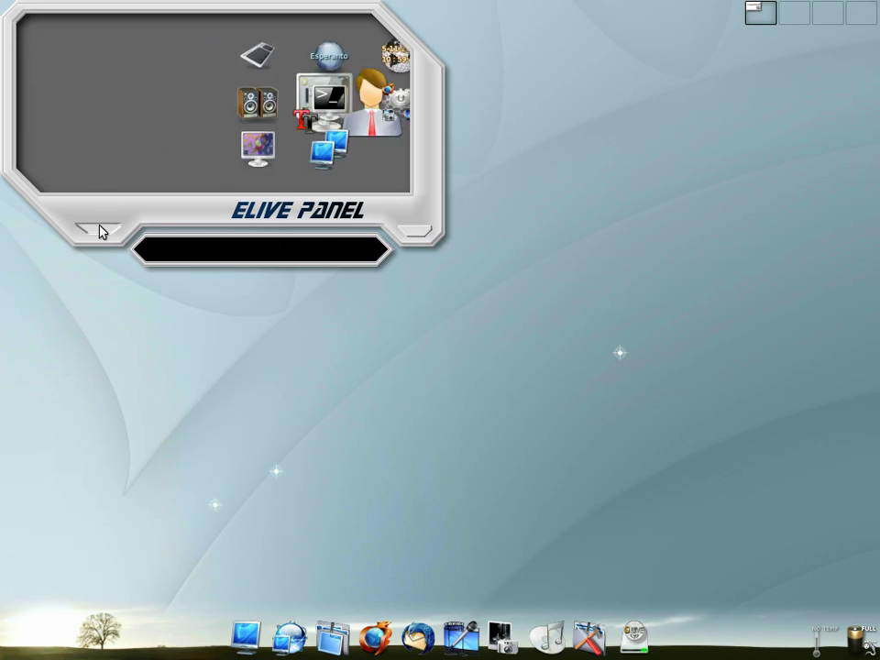
# Examine the Enlightenment 17 appearance tools again and return to the panel's main categories.
pyautogui.scroll(1, 115, 115)
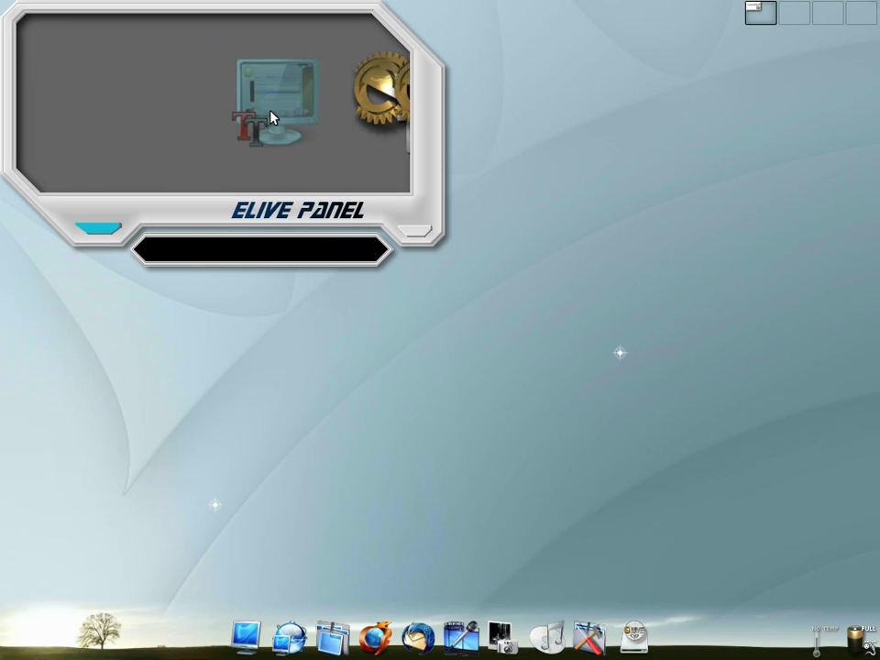
pyautogui.scroll(1, 275, 94)
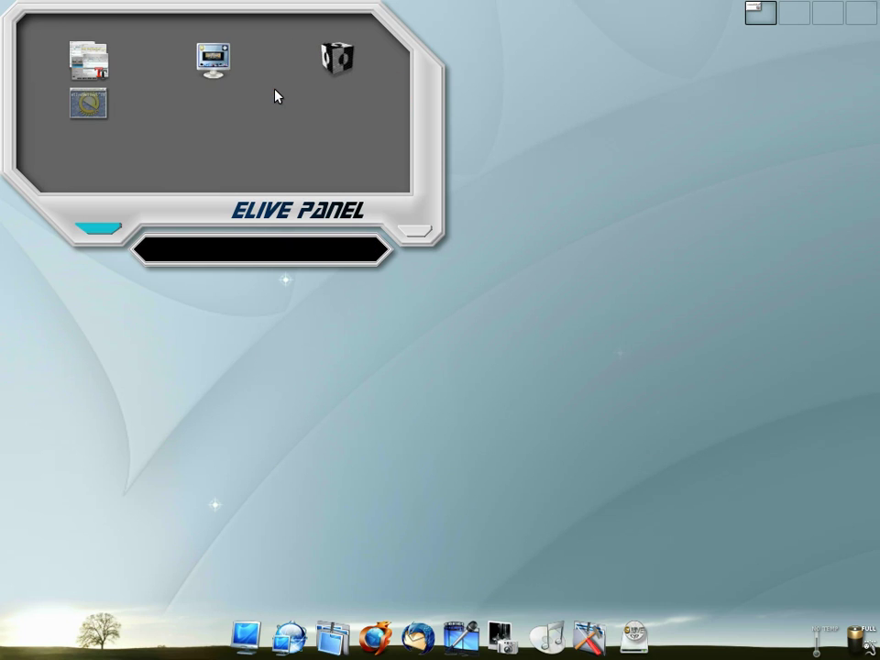
pyautogui.click(96, 229)
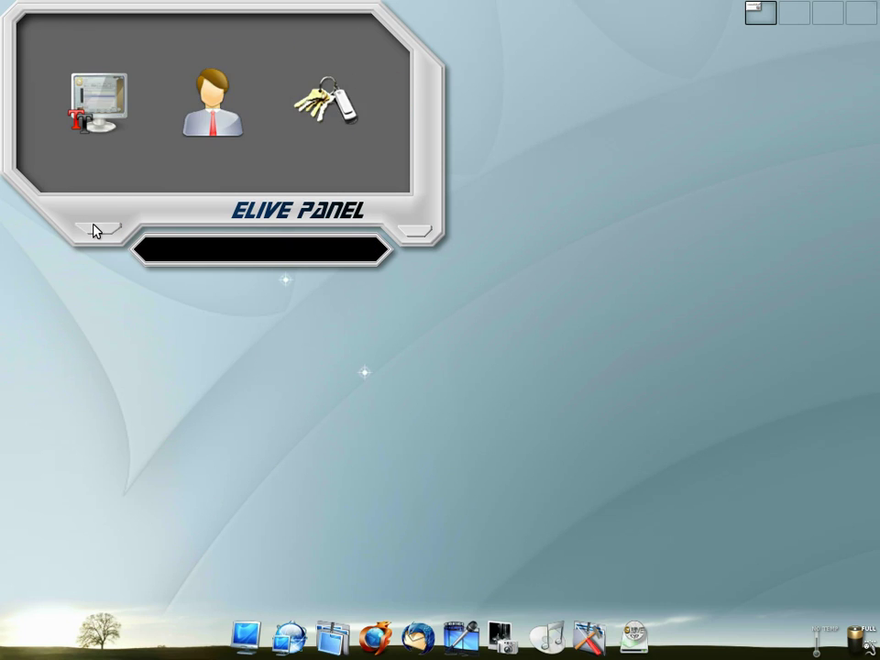
# Examine the Enlightenment 16 appearance tools, go over the user tools again, and return to the main categories.
pyautogui.click(94, 132)
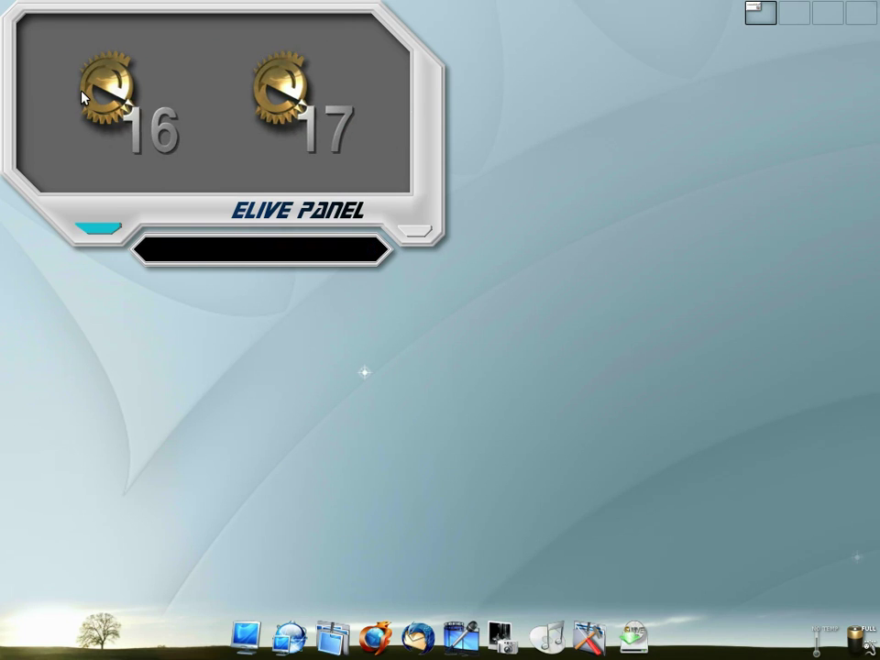
pyautogui.click(83, 96)
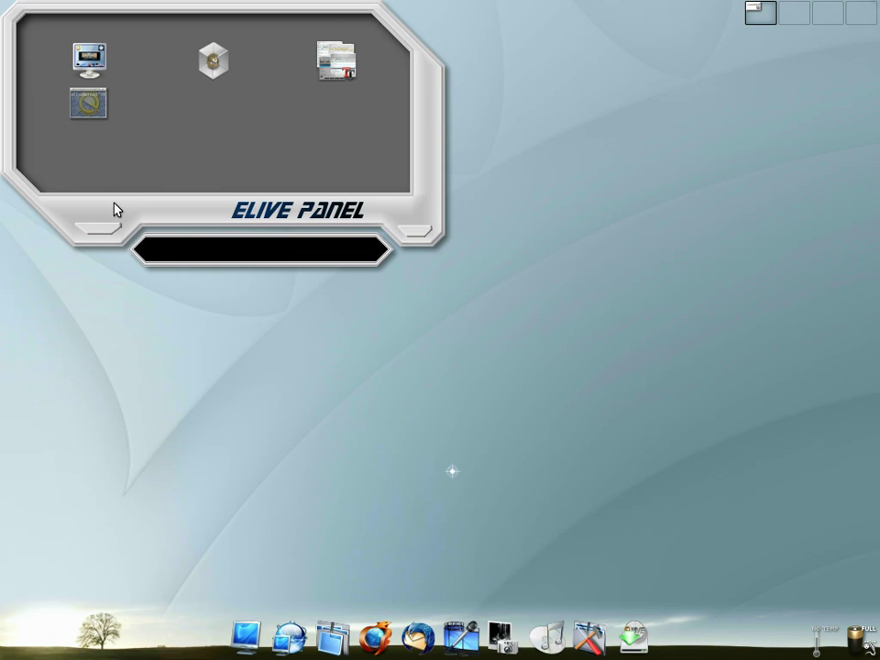
pyautogui.click(107, 234)
pyautogui.click(231, 122)
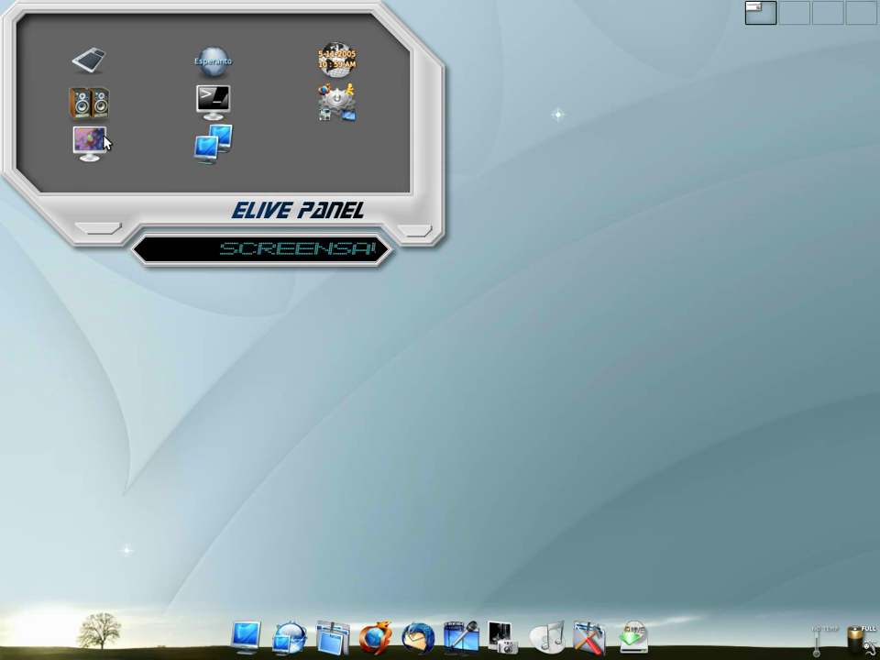
pyautogui.click(95, 228)
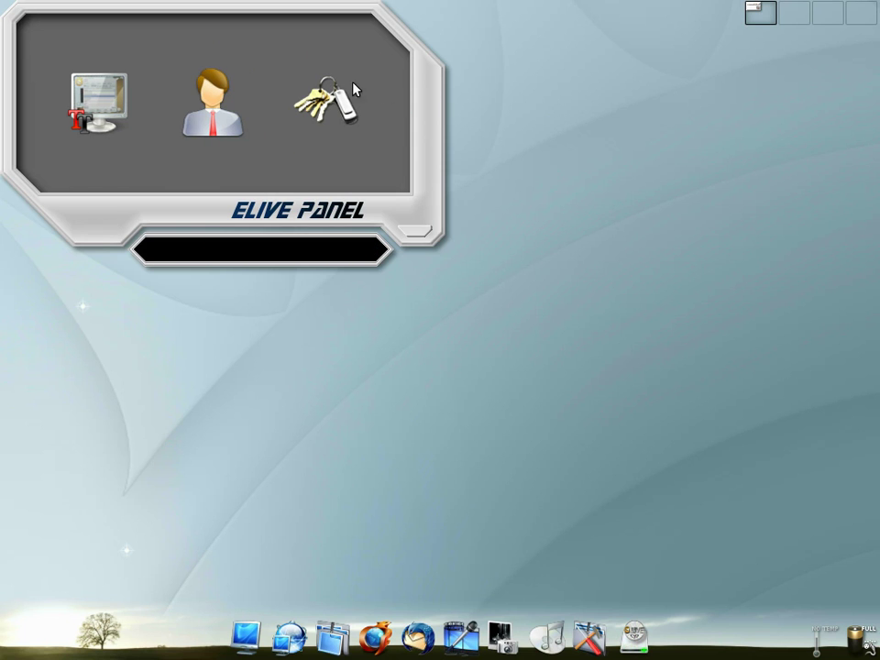
# Launch the Entrance theme selector from the admin tools and authorize it with the administrative password.
pyautogui.click(330, 91)
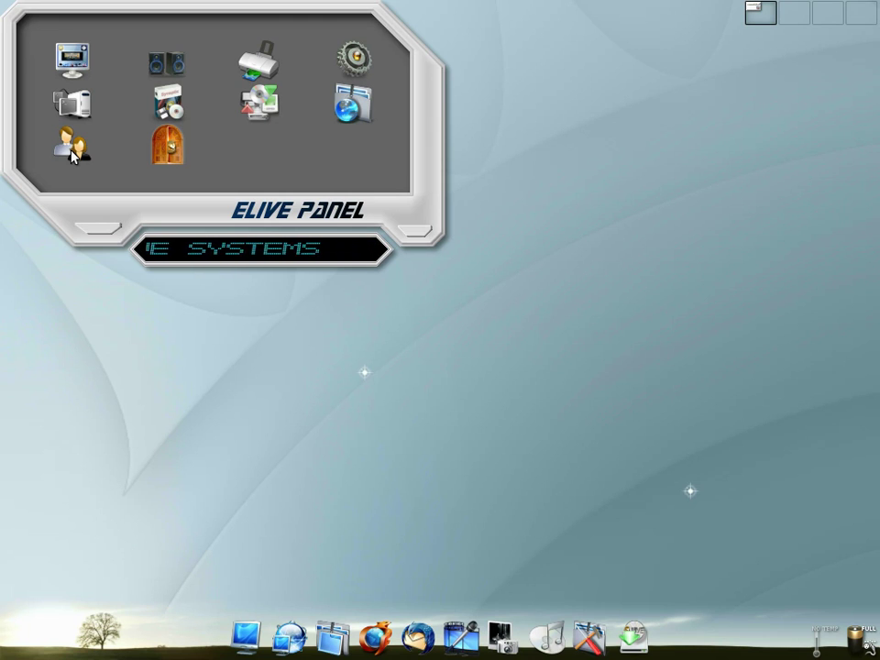
pyautogui.click(158, 149)
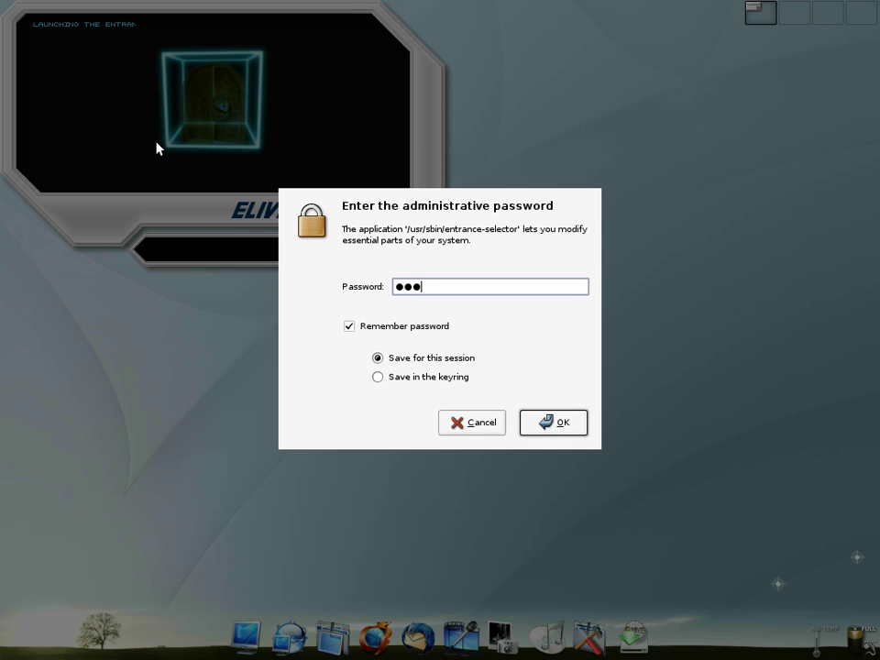
pyautogui.press('Return')
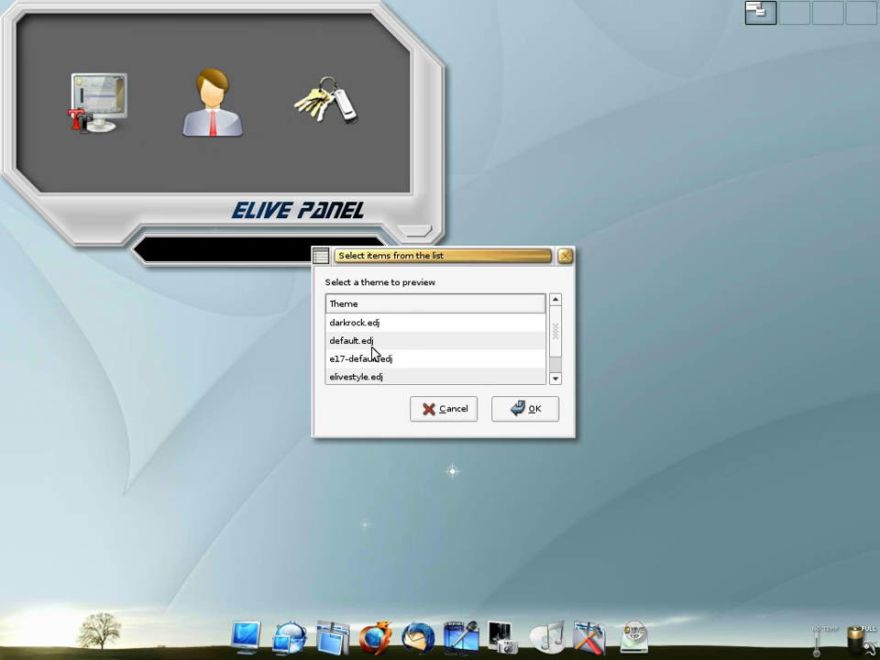
# Preview the default.edj login theme in testing mode and decline to make it the default Entrance theme.
pyautogui.click(370, 342)
pyautogui.click(531, 417)
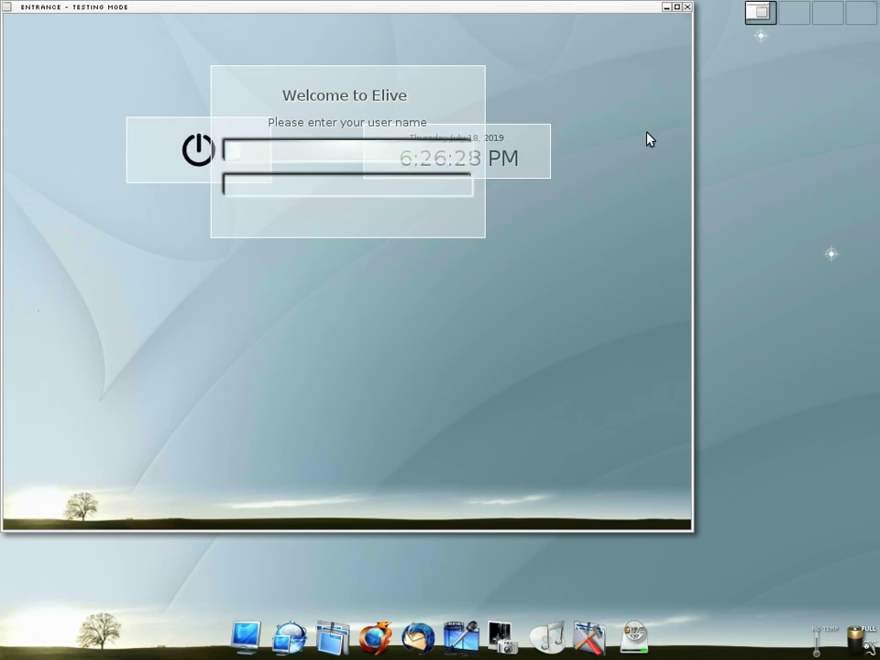
pyautogui.click(687, 8)
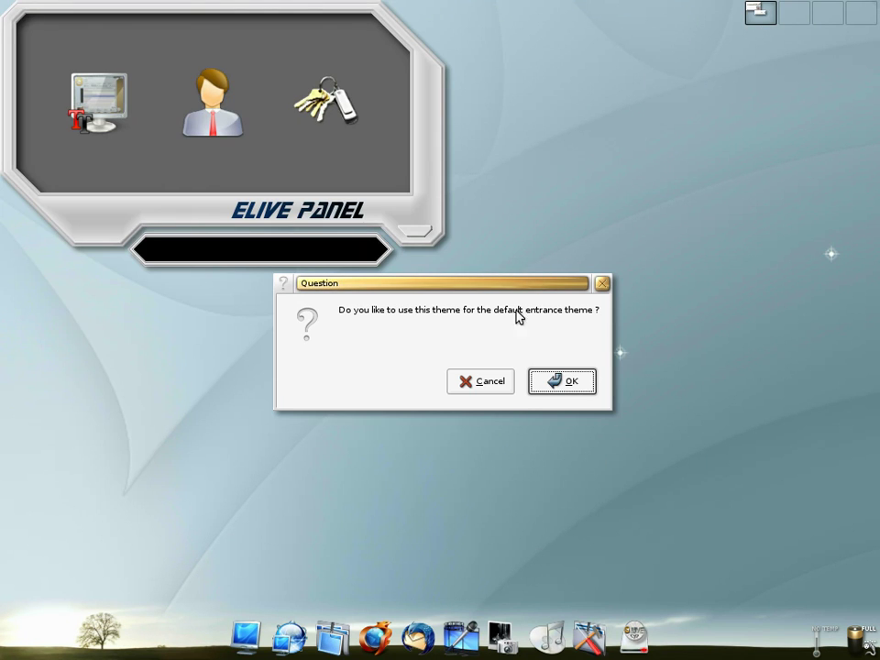
pyautogui.click(483, 381)
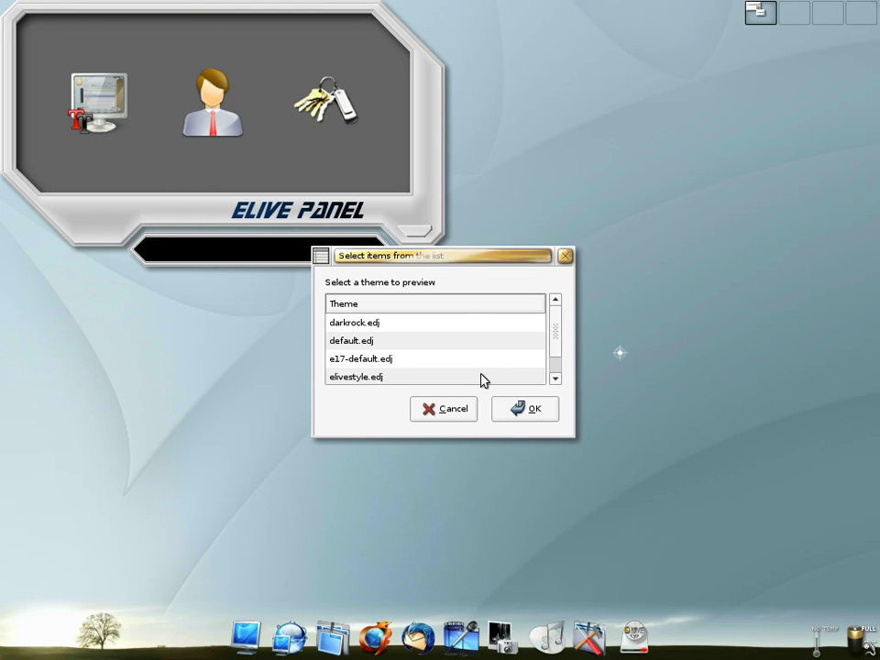
# Preview the darkrock.edj login theme, try its E 17 session selector, and decline to make it the default.
pyautogui.click(451, 321)
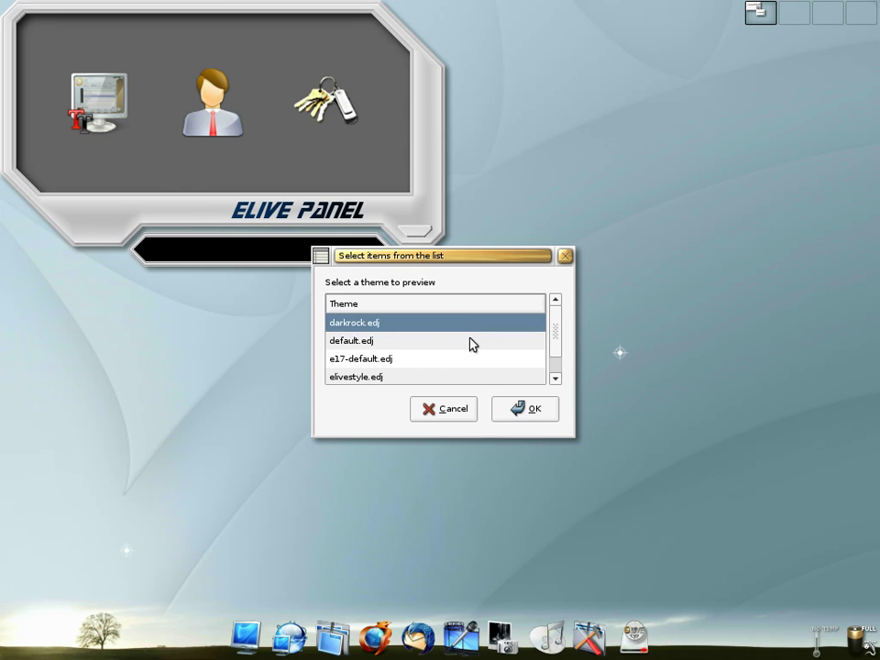
pyautogui.click(521, 408)
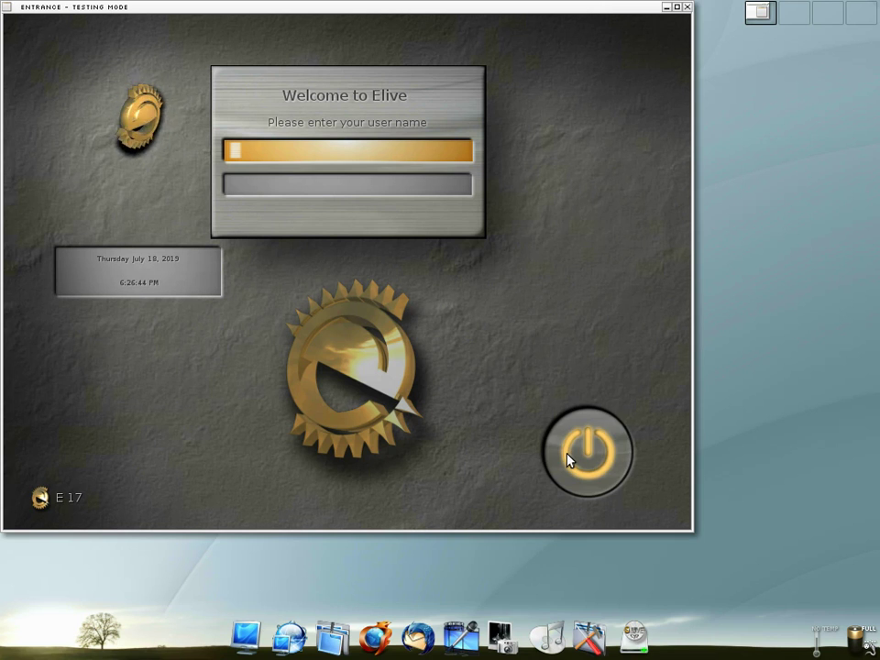
pyautogui.click(62, 506)
pyautogui.click(60, 505)
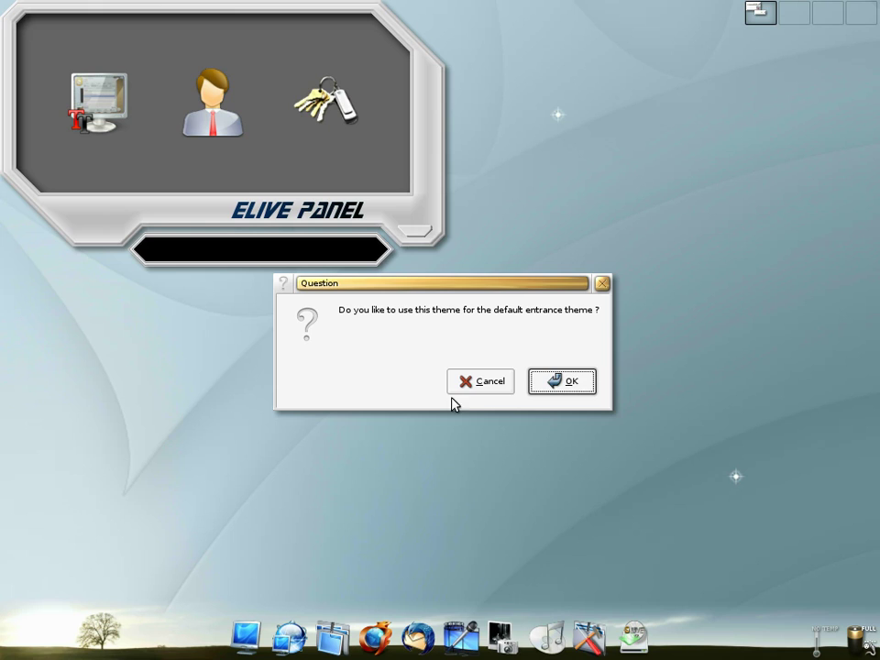
pyautogui.click(478, 383)
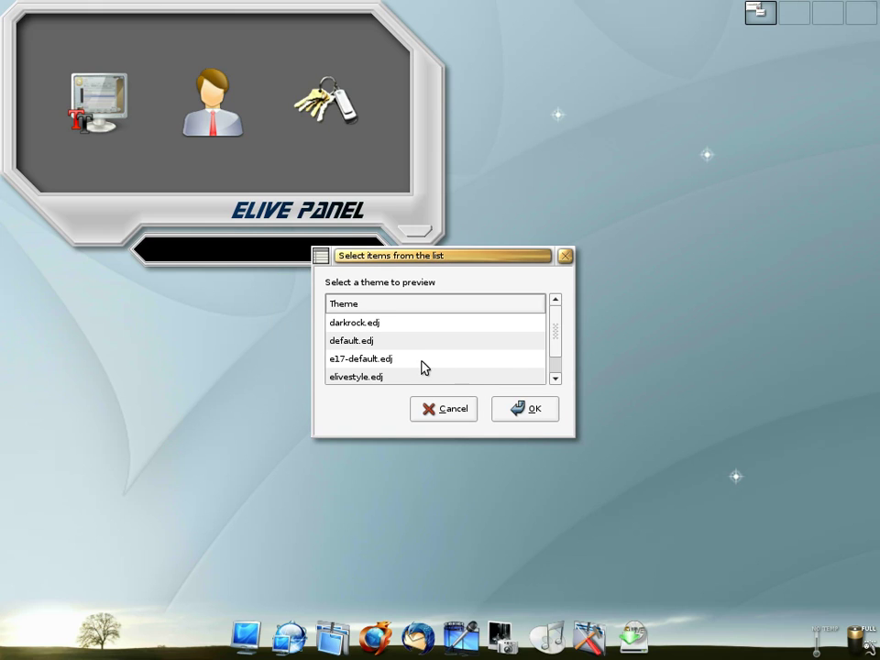
# Preview the e17-default.edj login theme, try its E 17 session selector, and decline to make it the default Entrance theme.
pyautogui.scroll(-1, 411, 367)
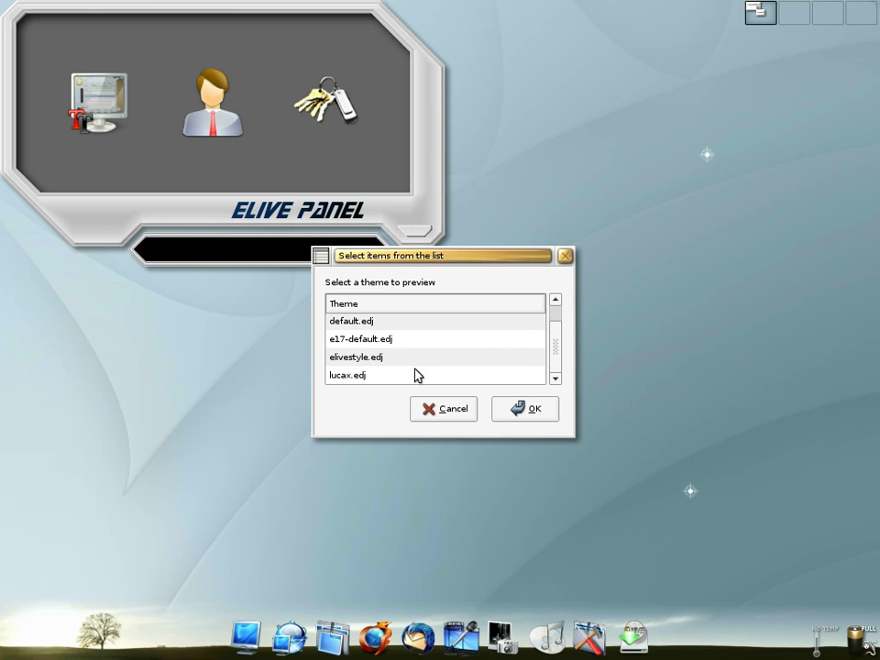
pyautogui.click(395, 341)
pyautogui.click(536, 409)
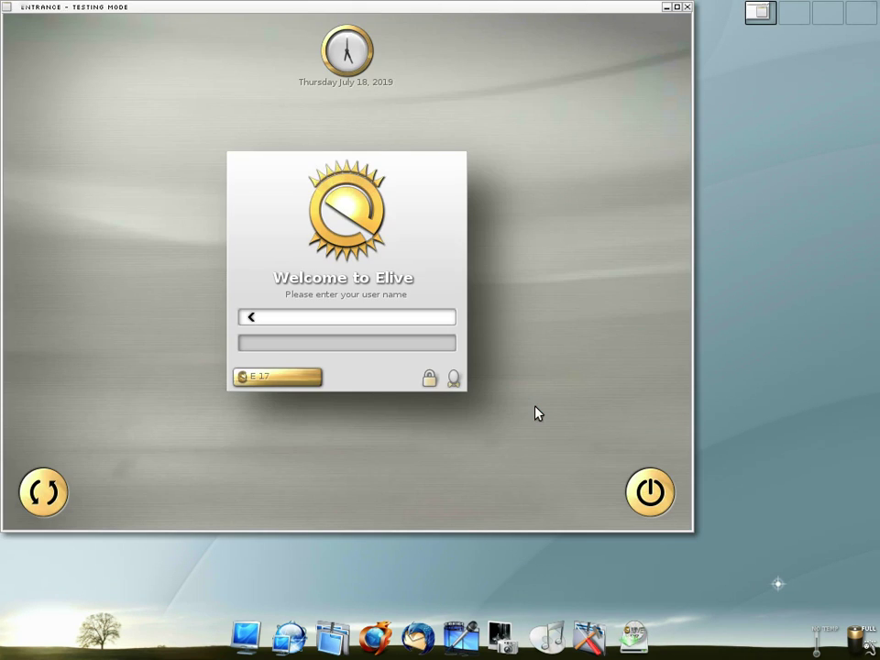
pyautogui.click(256, 383)
pyautogui.click(253, 383)
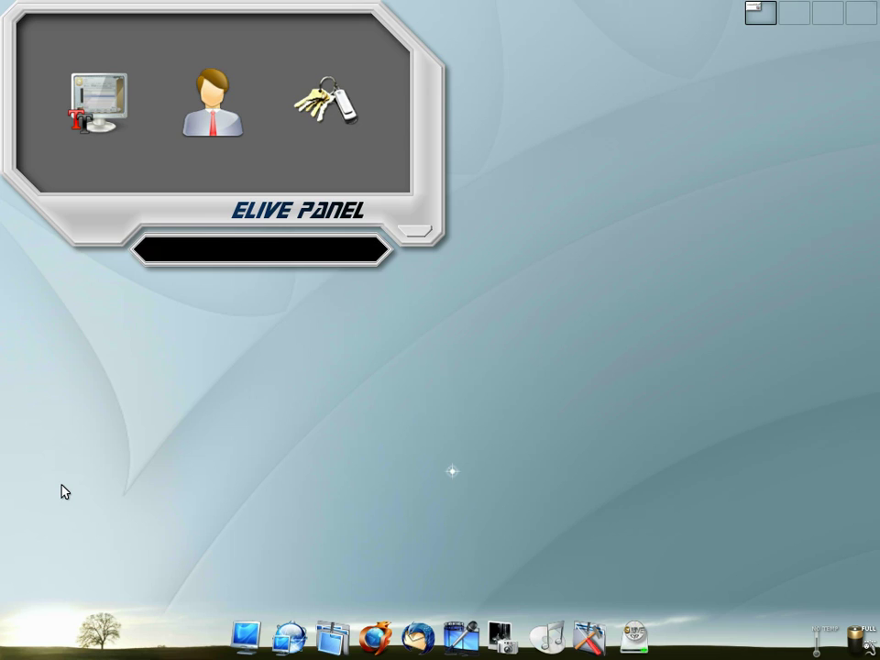
pyautogui.click(62, 492)
pyautogui.click(51, 543)
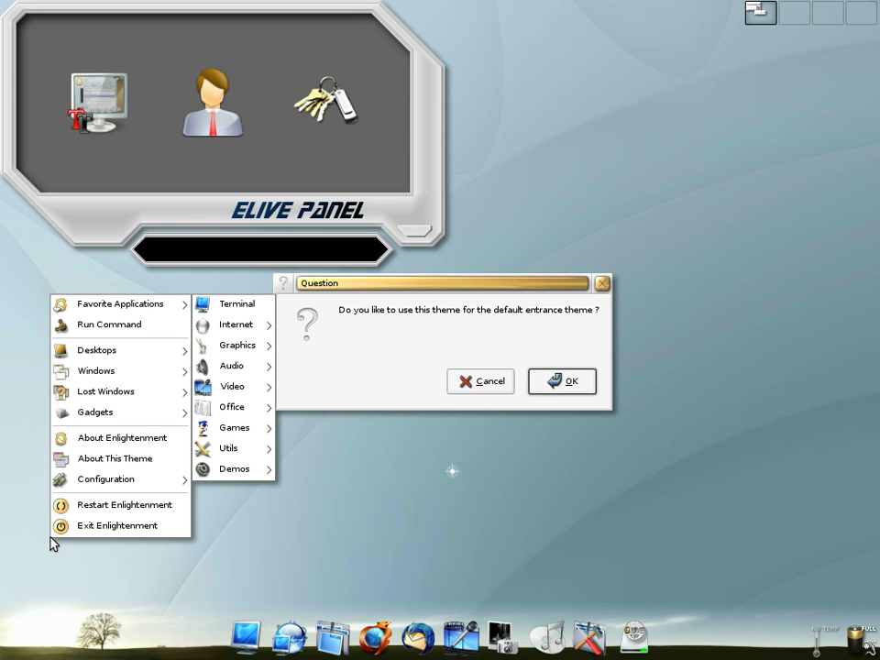
pyautogui.click(68, 568)
pyautogui.click(480, 381)
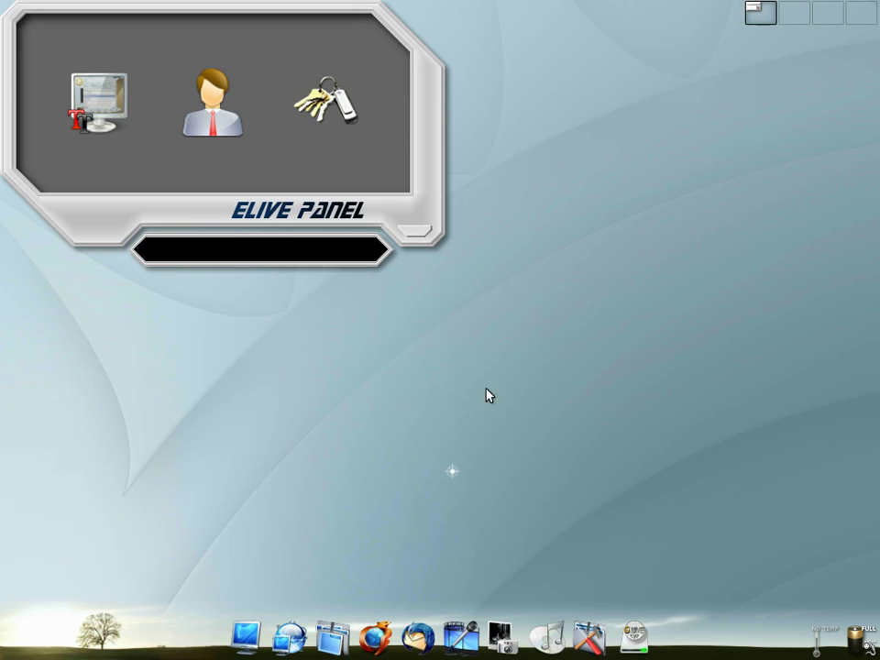
# Preview the lucax.edj login theme with the sample user name asdfasdfasdfasdf, try its session selector, and decline to make it the default.
pyautogui.scroll(-1, 417, 385)
pyautogui.click(410, 377)
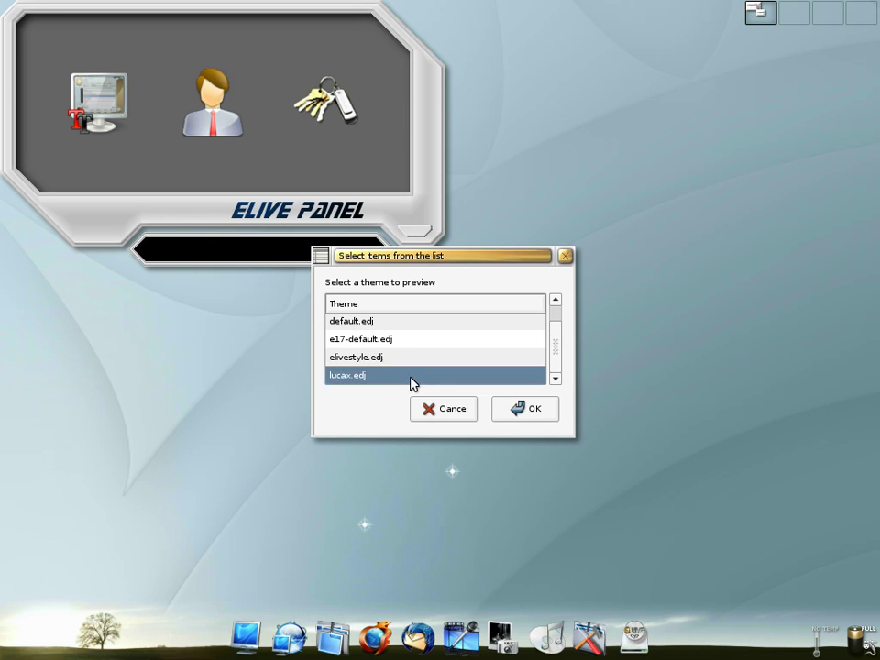
pyautogui.click(544, 417)
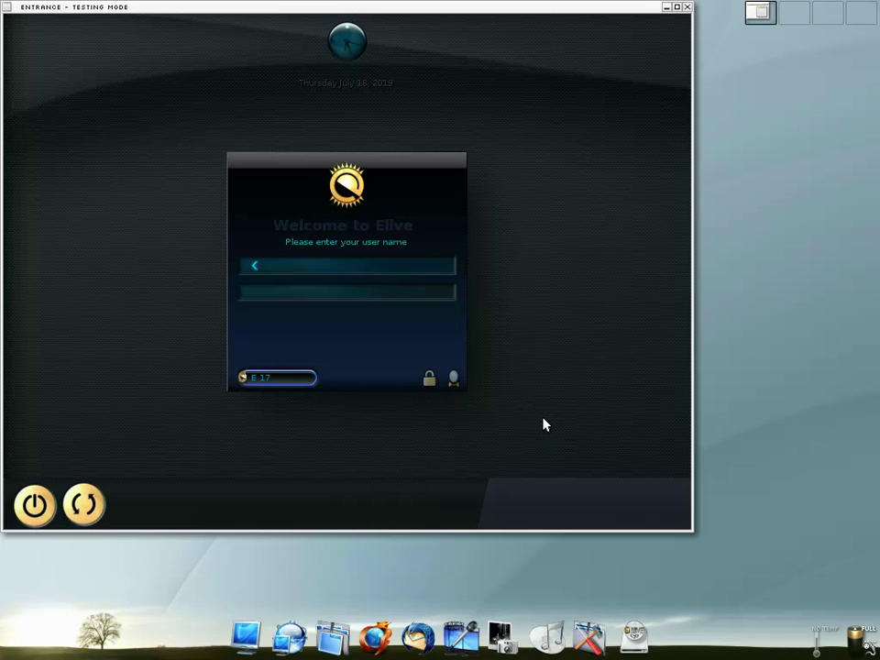
pyautogui.write('asdfasdfasdfasdf')
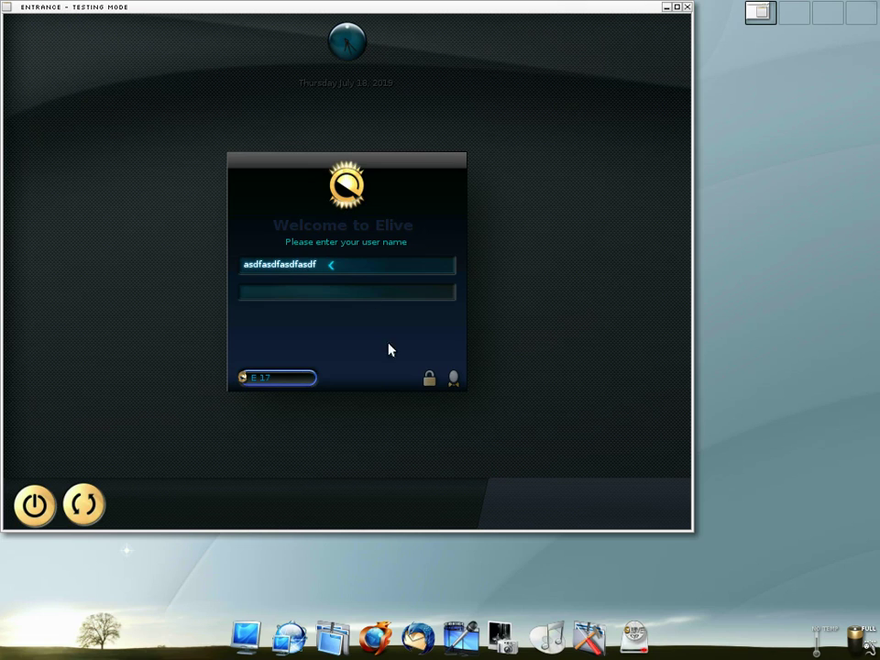
pyautogui.click(270, 383)
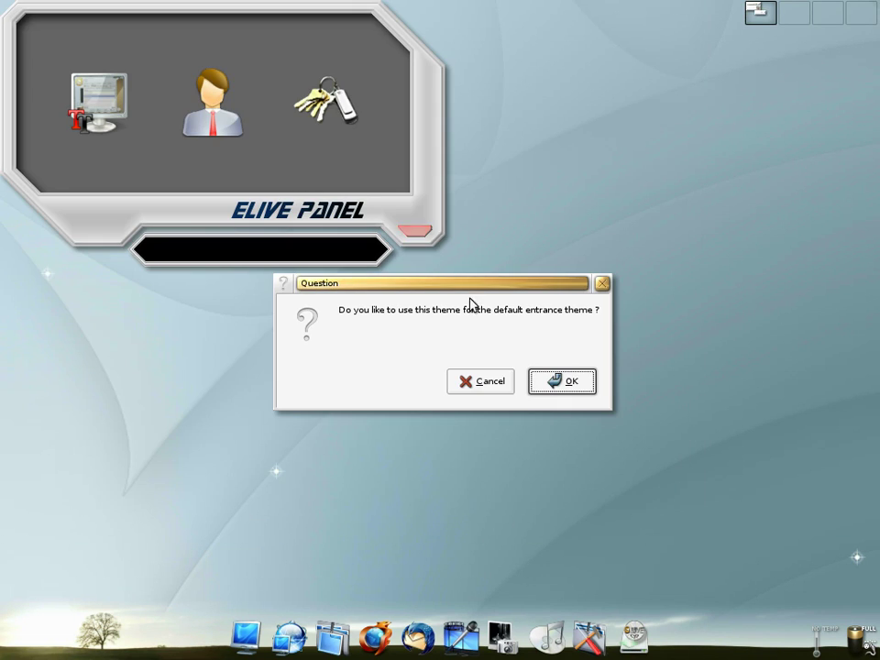
pyautogui.click(491, 378)
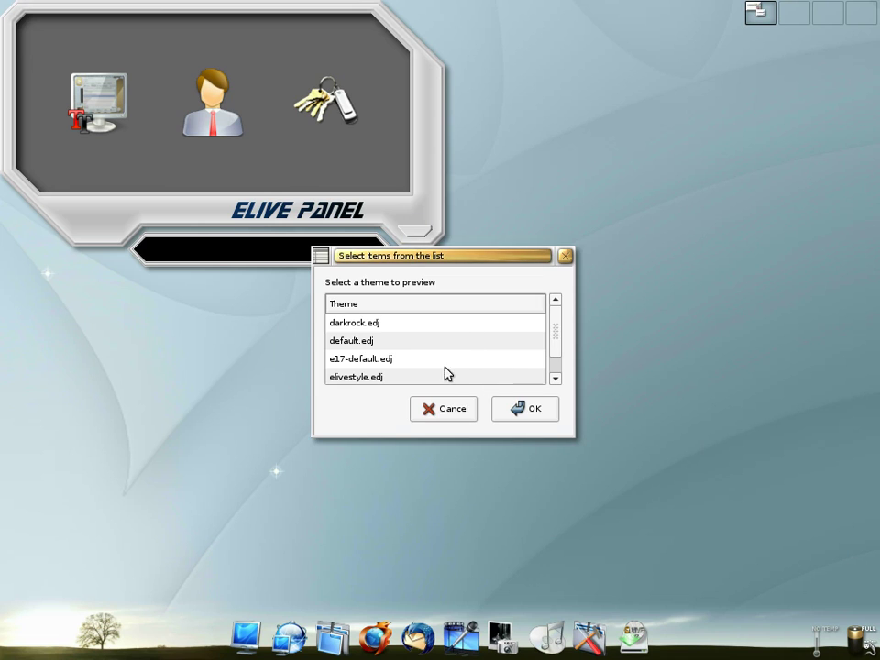
# Leave the Entrance theme selector without choosing another theme and close the Elive Panel.
pyautogui.click(446, 409)
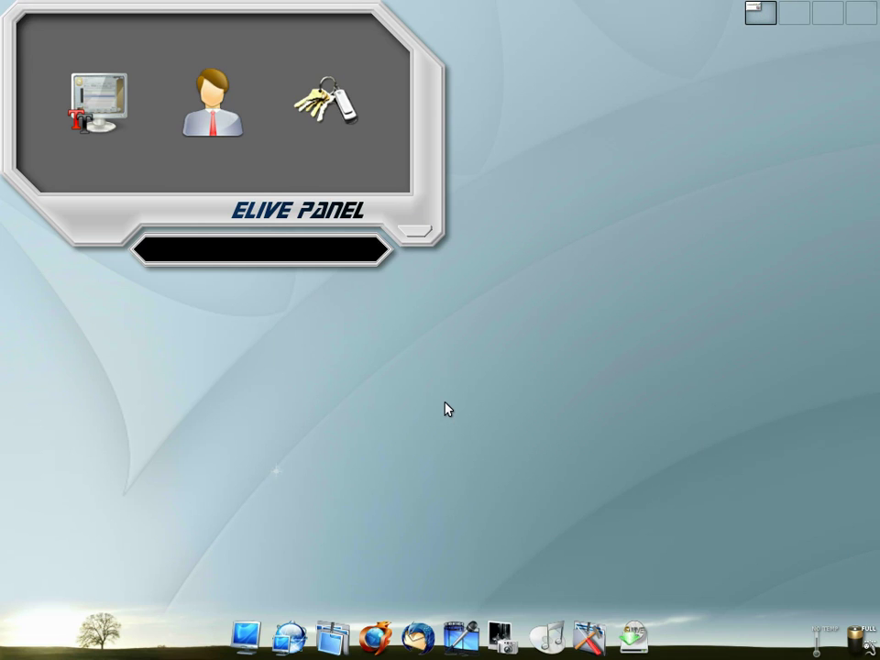
pyautogui.click(412, 237)
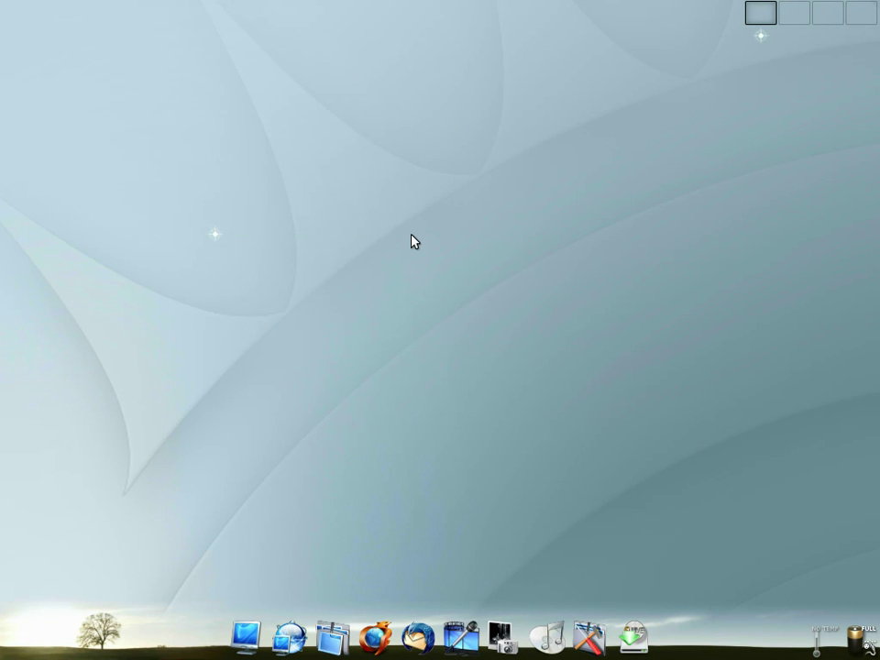
# Launch the XMMS audio player and open its skin browser.
pyautogui.click(547, 631)
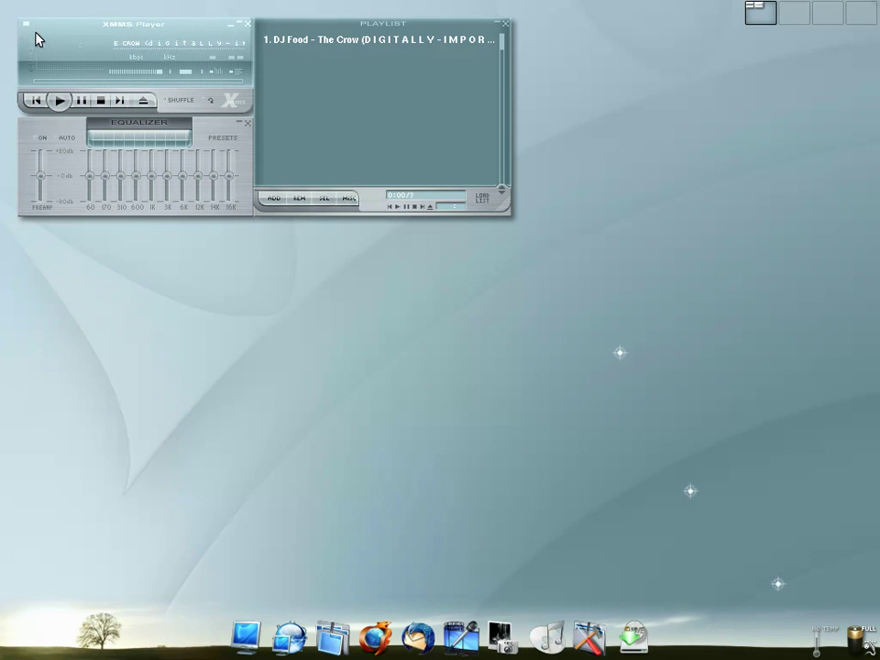
pyautogui.click(26, 24)
pyautogui.moveTo(79, 215)
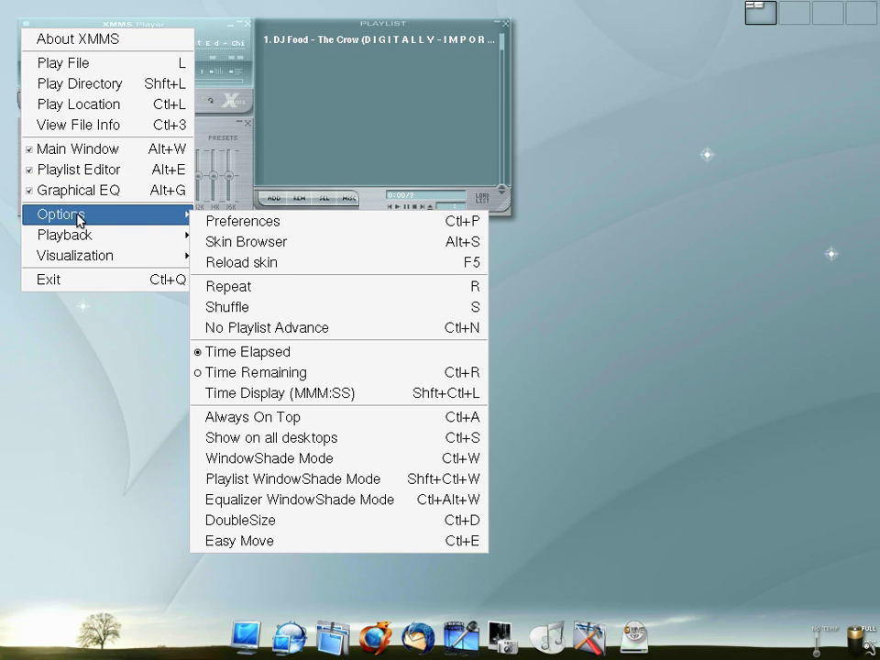
pyautogui.click(265, 241)
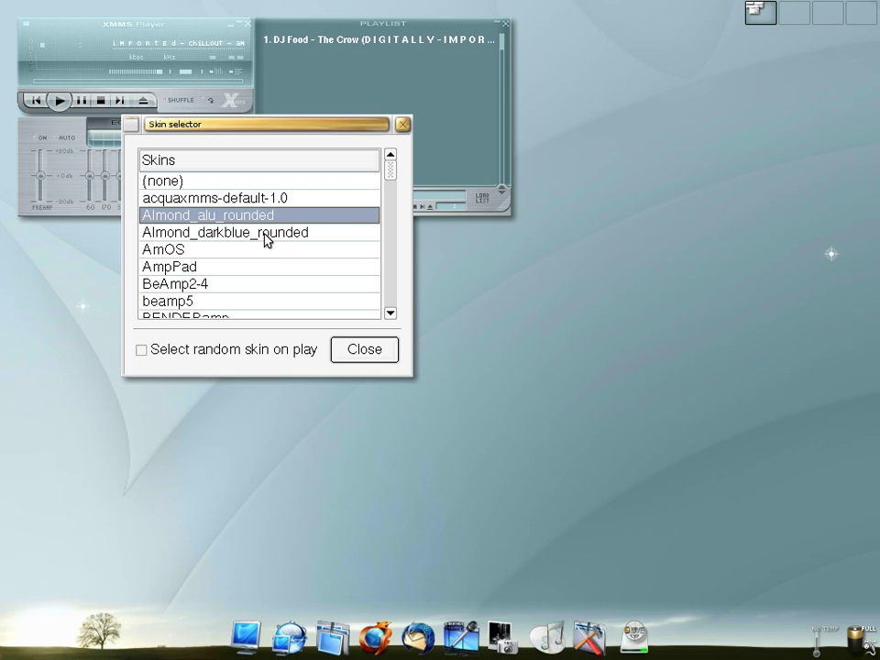
# Try the Almond_darkblue_rounded and AmOS skins on XMMS, apply the AmpPad skin, and close the skin selector.
pyautogui.click(248, 235)
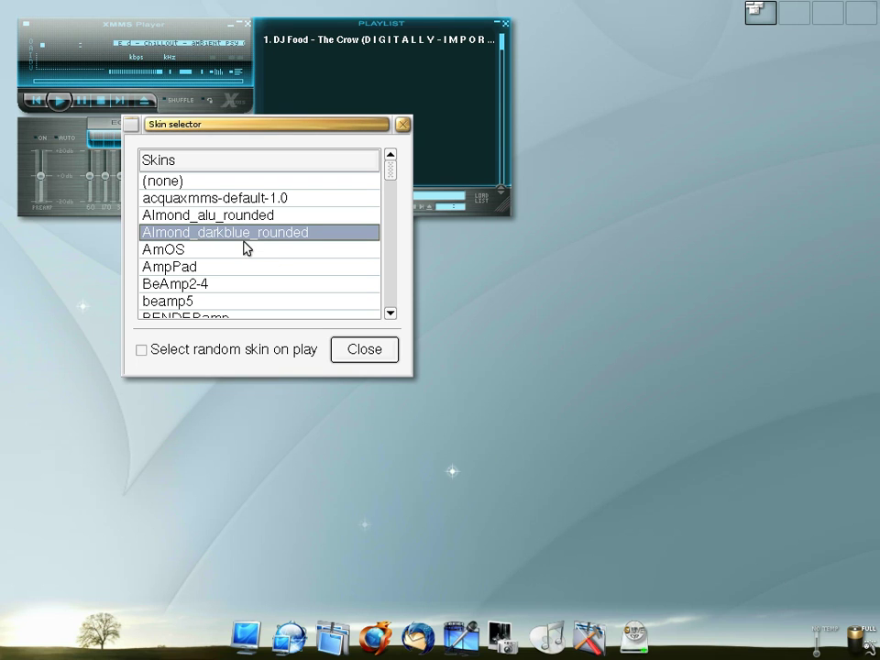
pyautogui.click(248, 250)
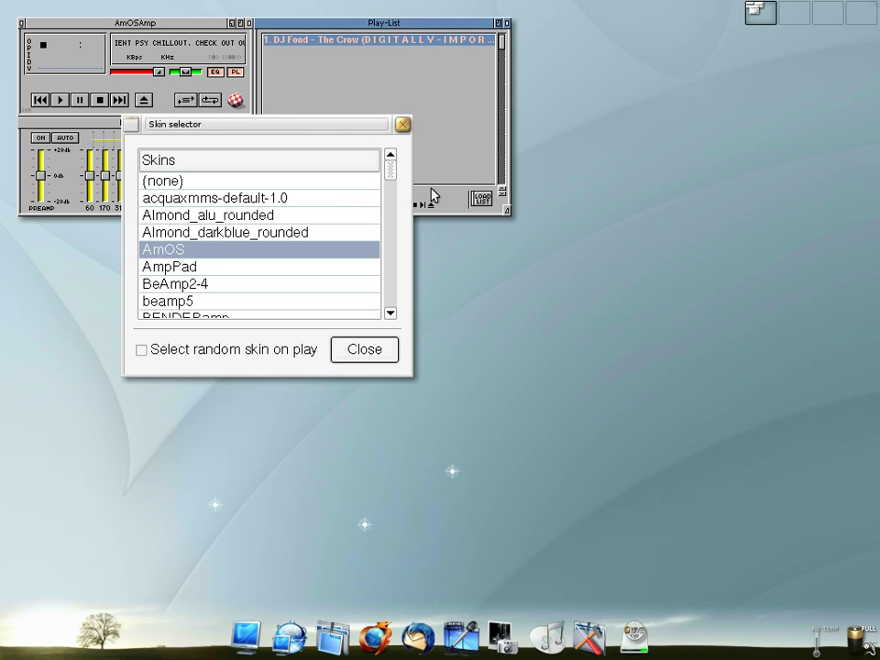
pyautogui.press('Down')
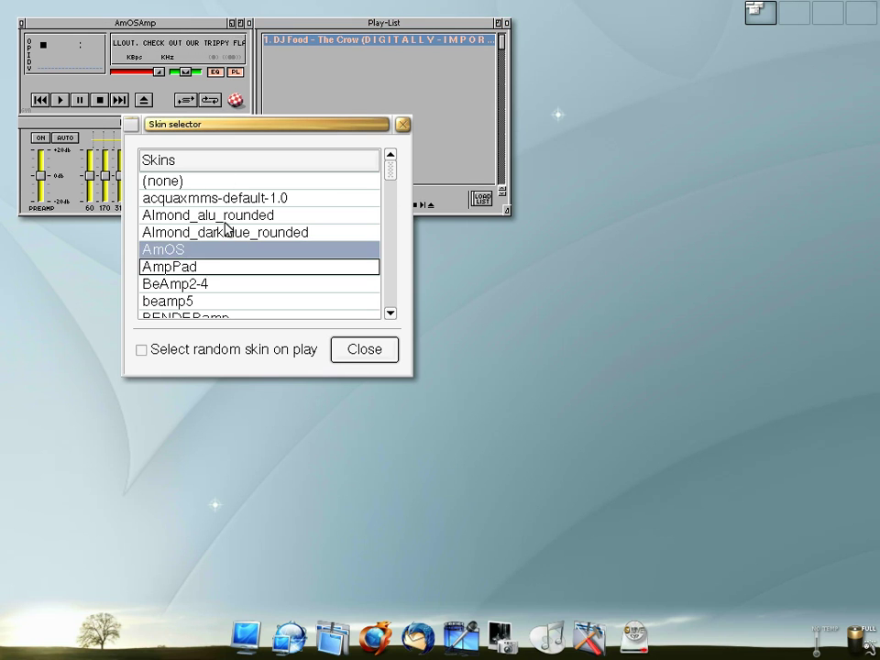
pyautogui.press('Down')
pyautogui.press('Up')
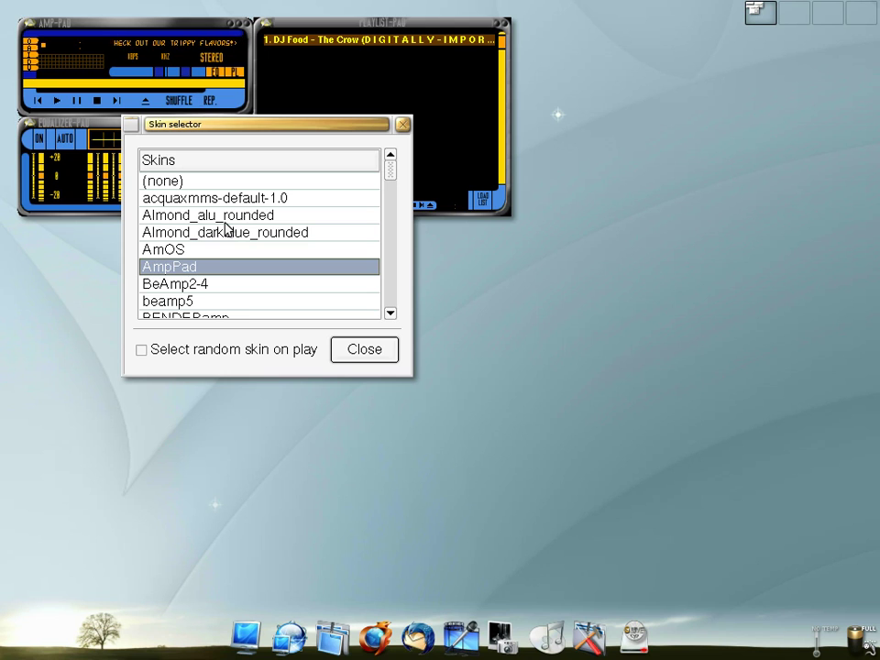
pyautogui.click(393, 359)
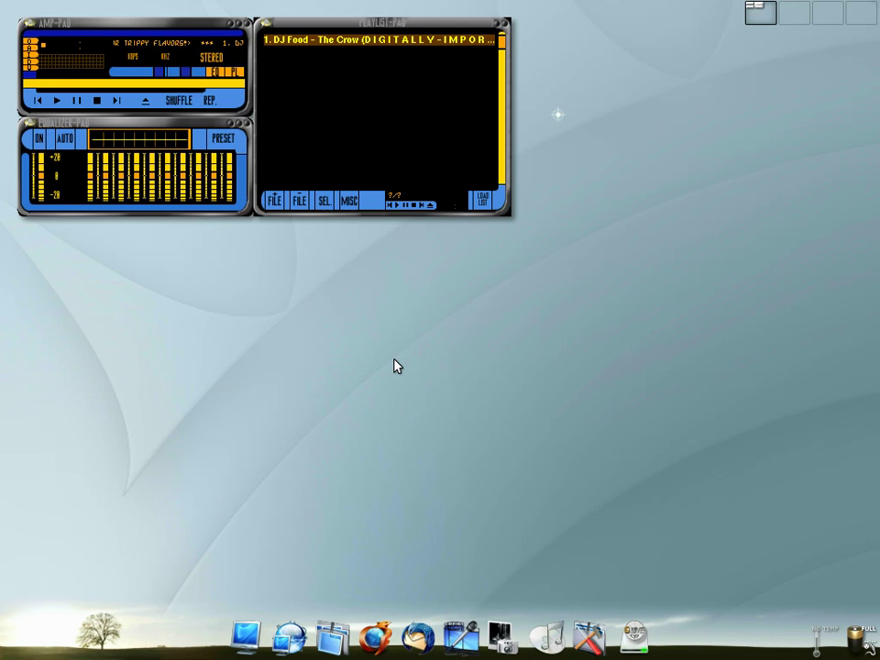
# Launch the Hydrogen drum machine from the audio applications, dismiss its welcome and error dialogs, and close XMMS.
pyautogui.click(323, 333)
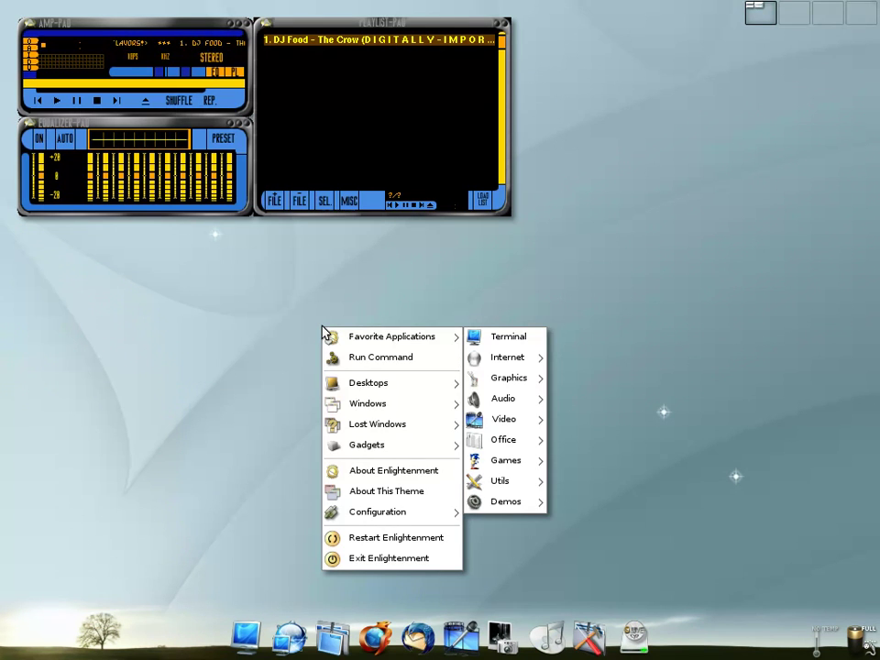
pyautogui.moveTo(504, 424)
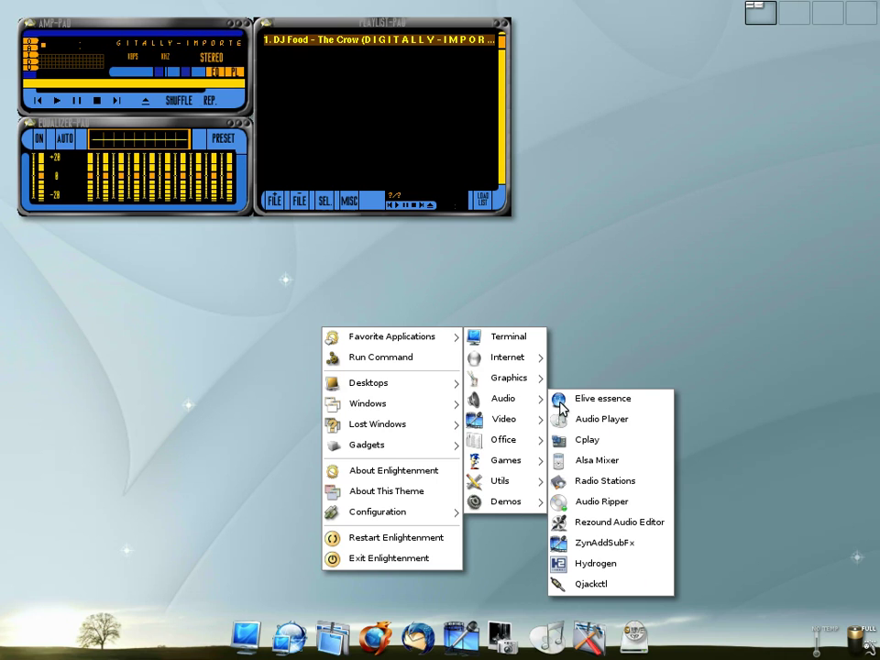
pyautogui.click(614, 563)
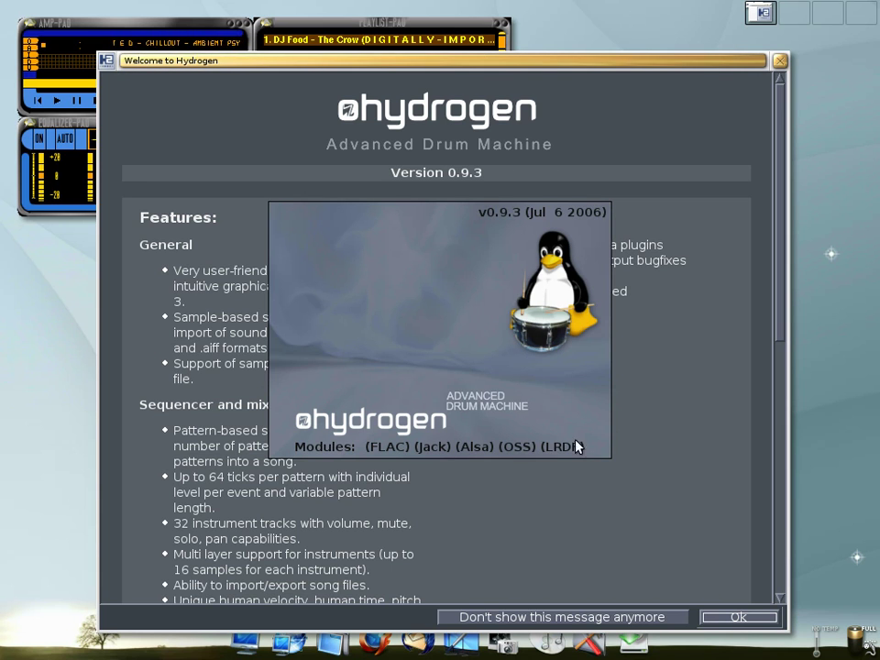
pyautogui.click(718, 617)
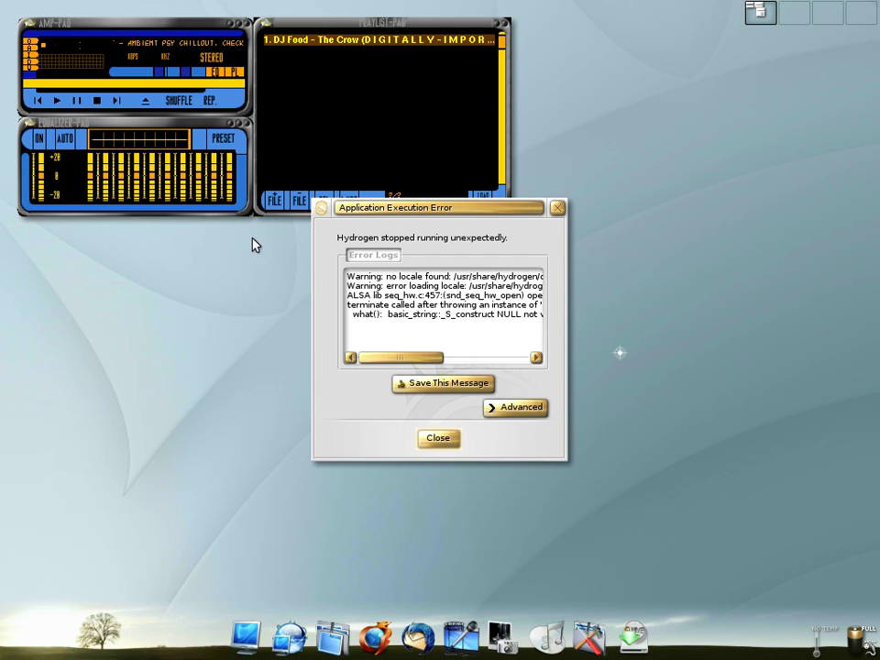
pyautogui.click(440, 441)
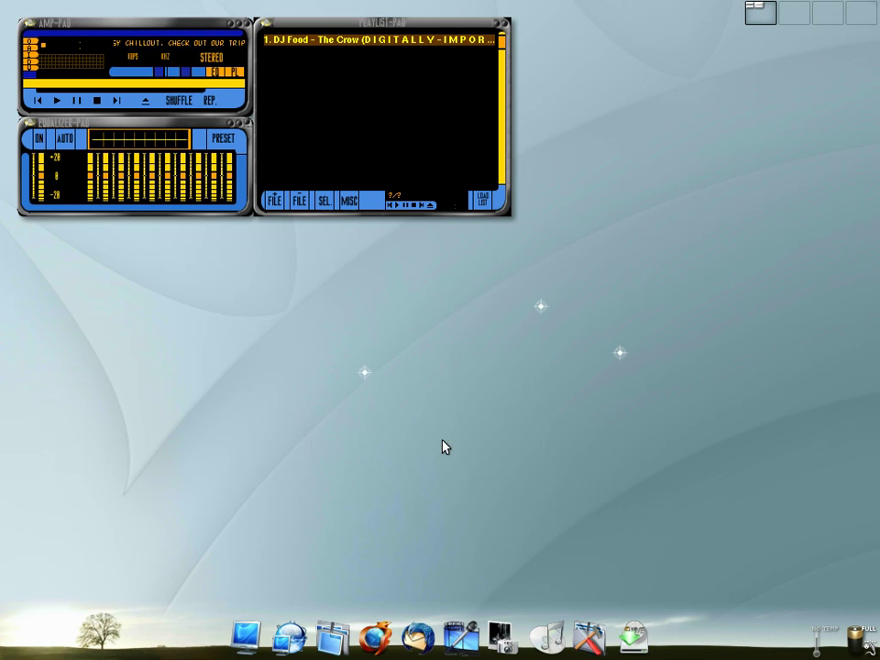
pyautogui.click(244, 24)
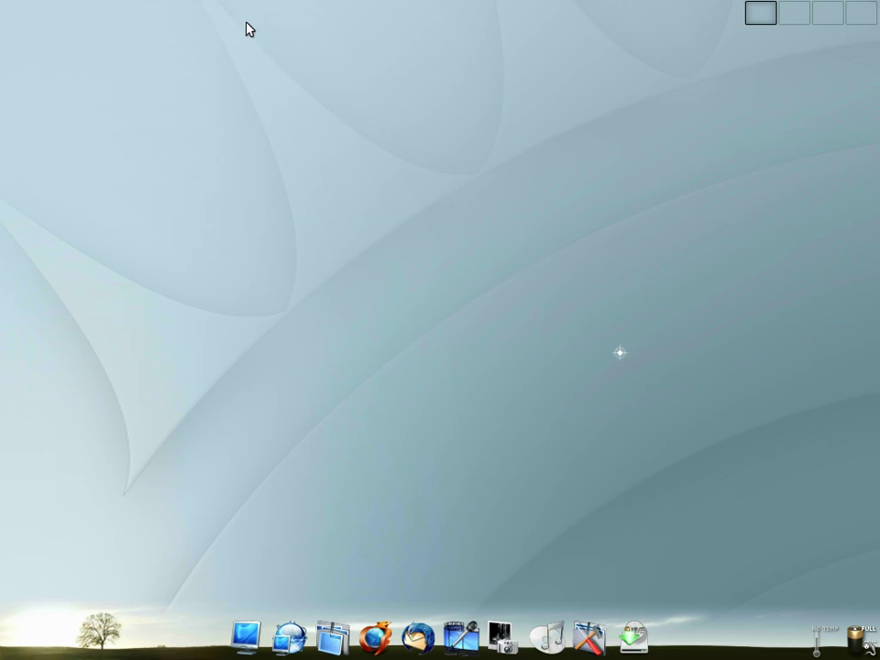
# Launch the TuxPuck game from the desktop's application list and start a match against the opponent Tux.
pyautogui.rightClick(404, 212)
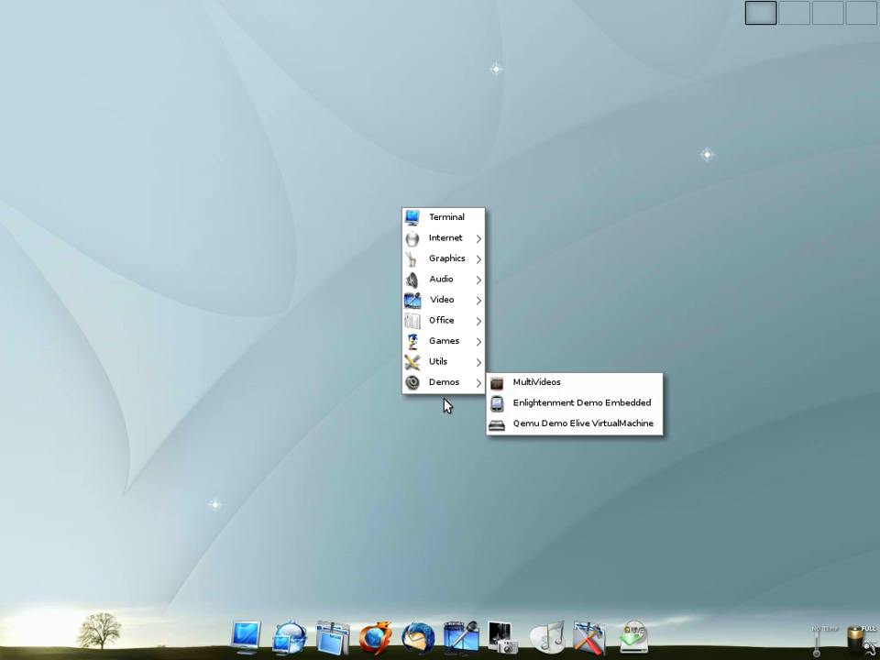
pyautogui.click(509, 343)
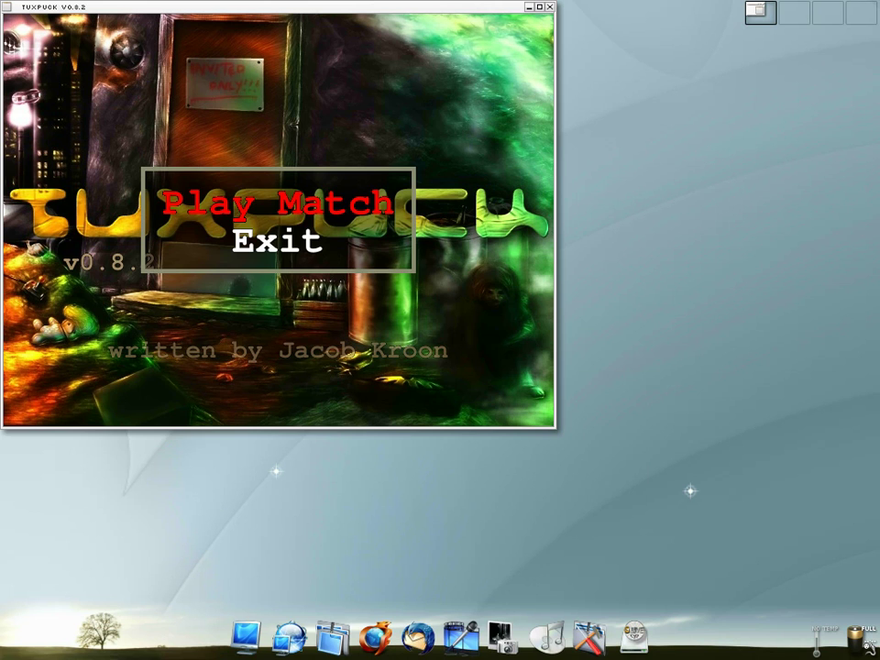
pyautogui.press('Return')
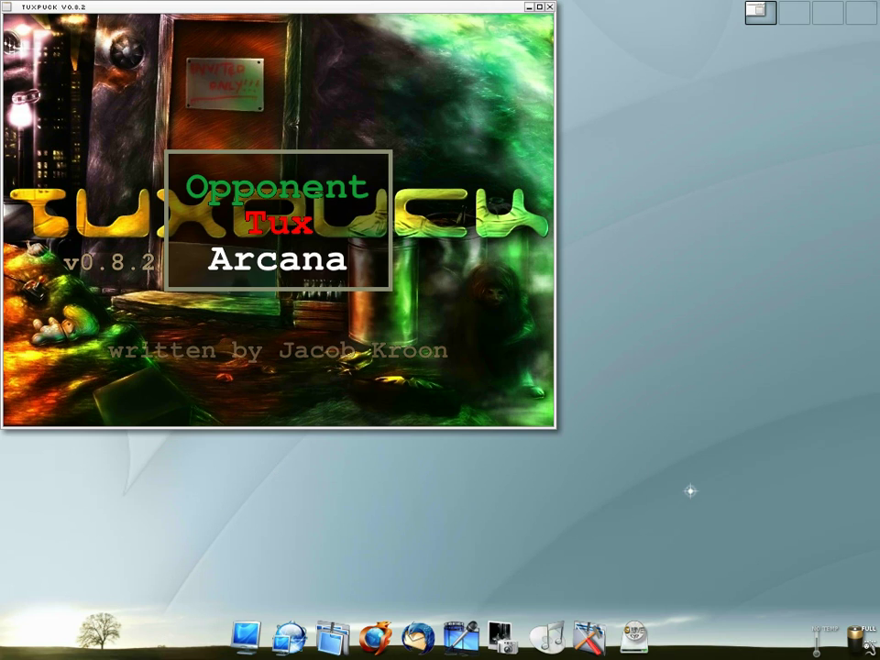
pyautogui.press('Return')
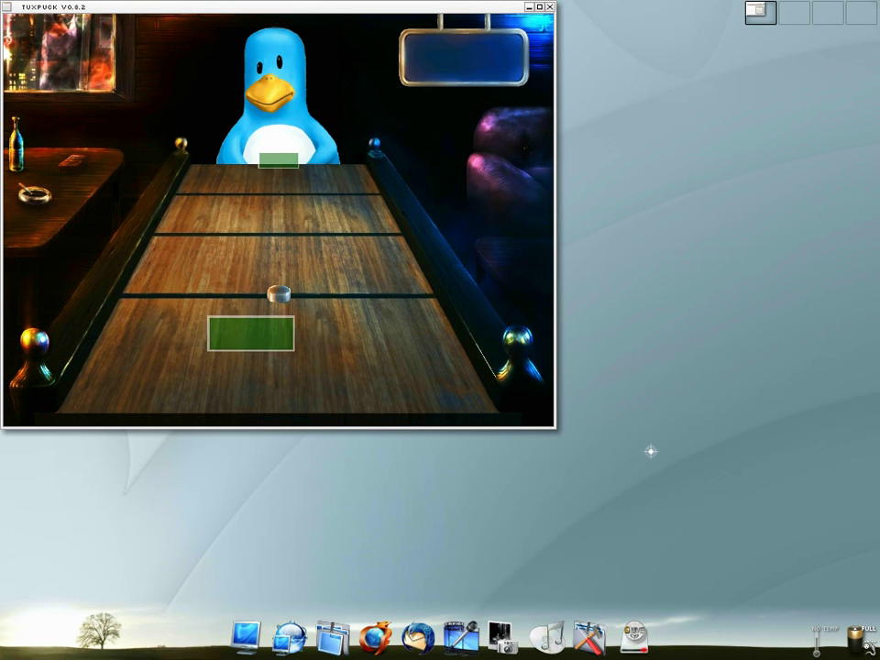
# Play the air hockey match against Tux, moving the paddle around the near half of the table to return the puck.
pyautogui.moveTo(339, 324)
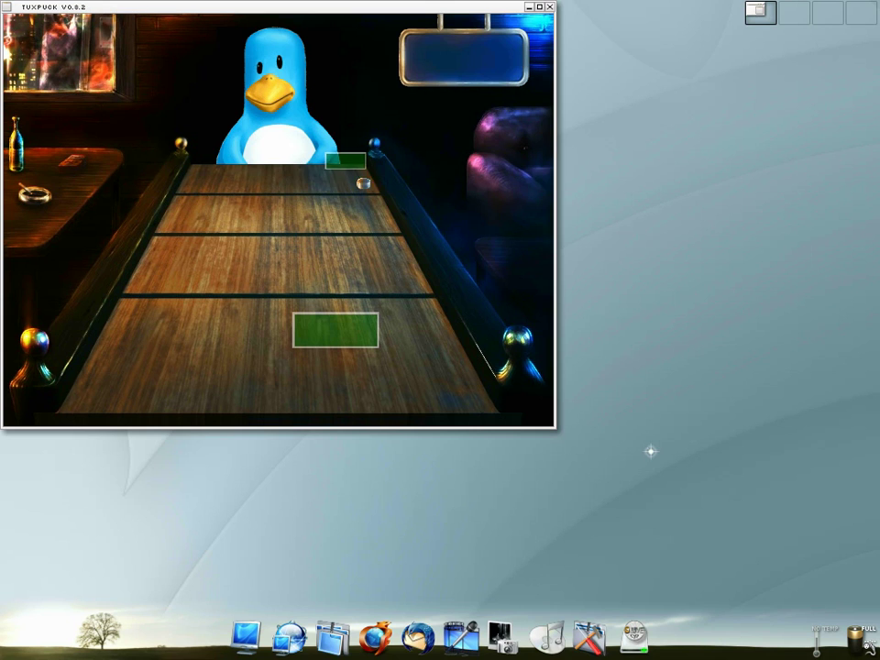
pyautogui.moveTo(156, 283)
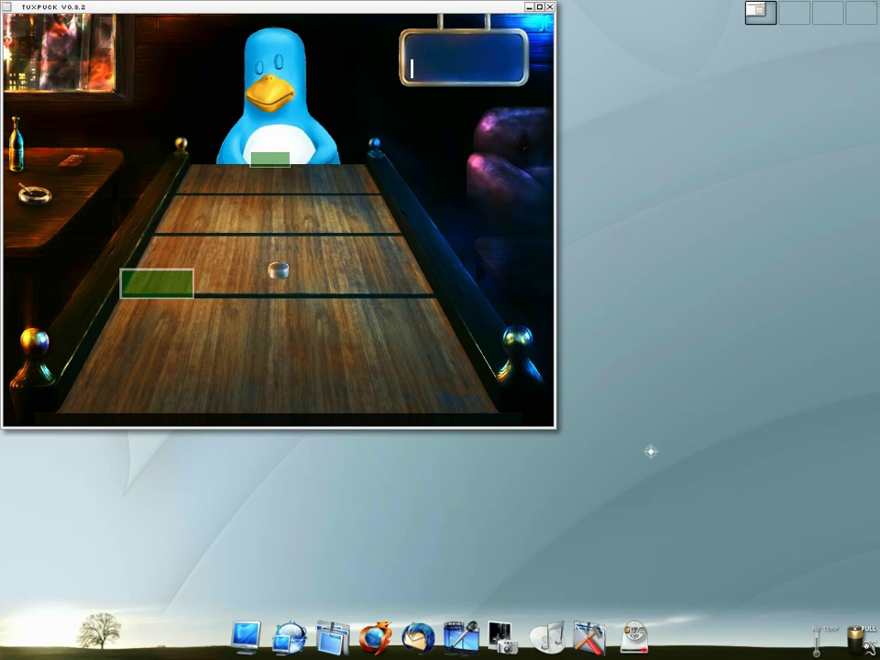
pyautogui.moveTo(284, 337)
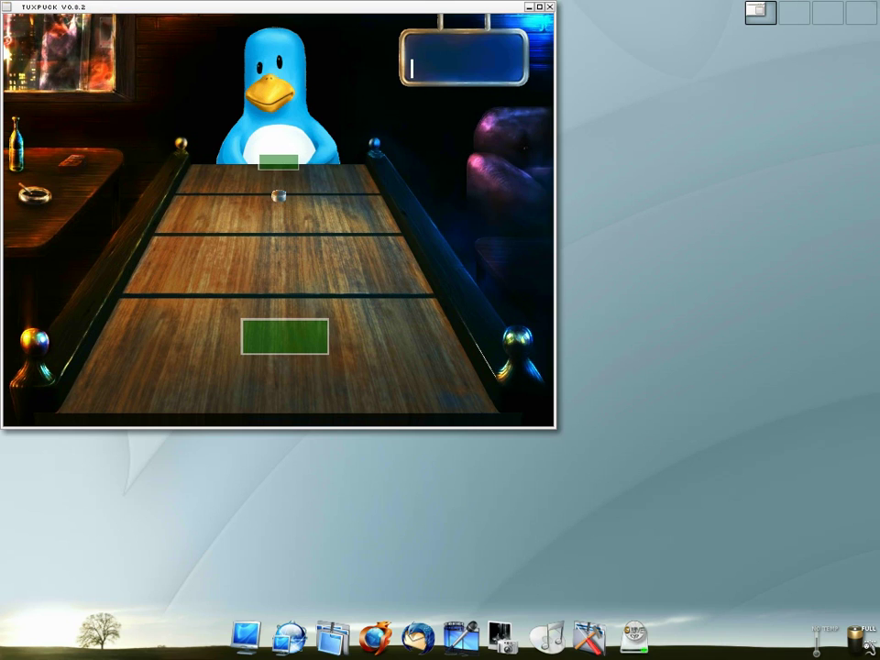
pyautogui.moveTo(253, 343)
pyautogui.moveTo(383, 312)
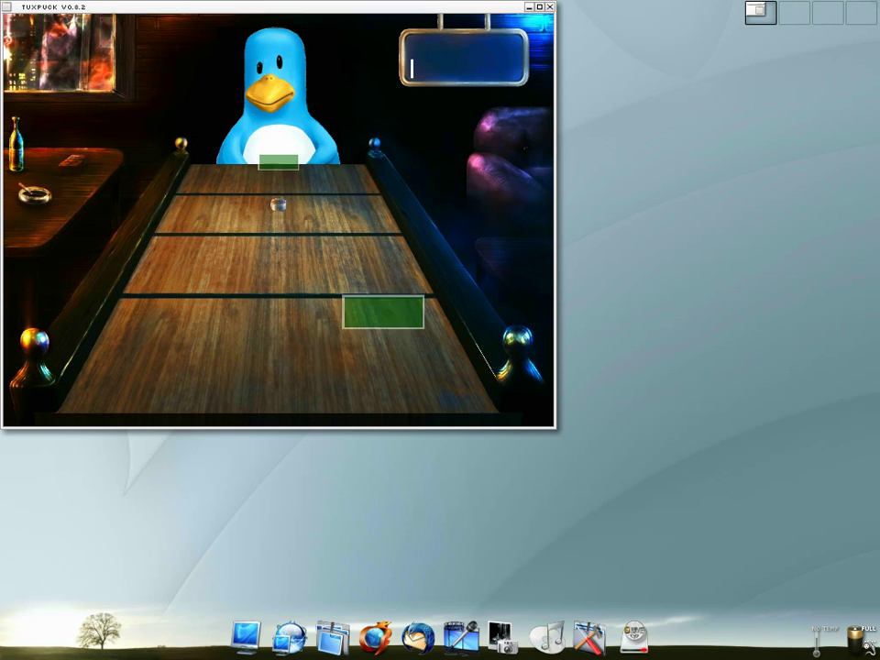
pyautogui.moveTo(234, 305)
pyautogui.moveTo(340, 291)
pyautogui.moveTo(335, 367)
pyautogui.moveTo(258, 390)
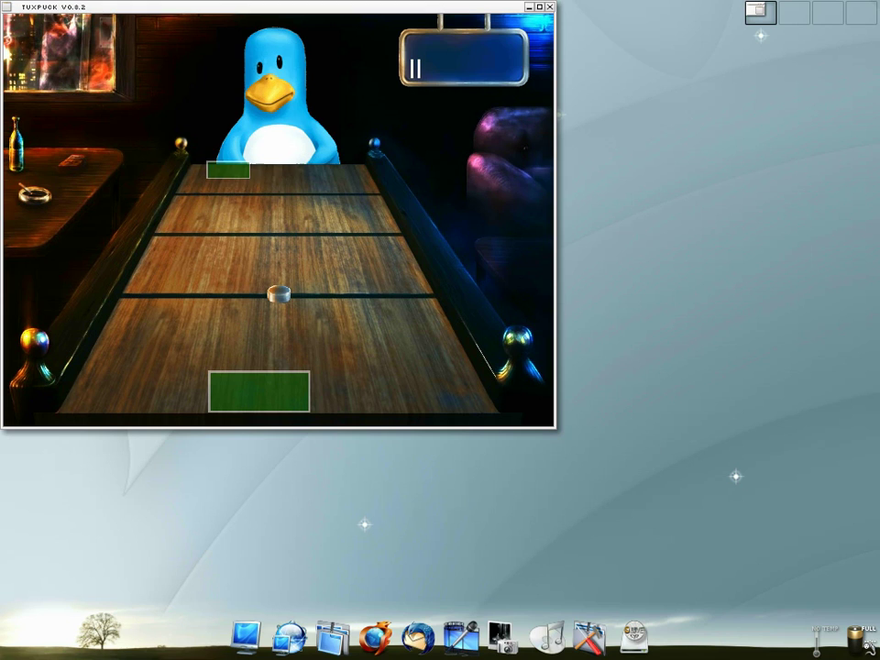
pyautogui.moveTo(446, 391)
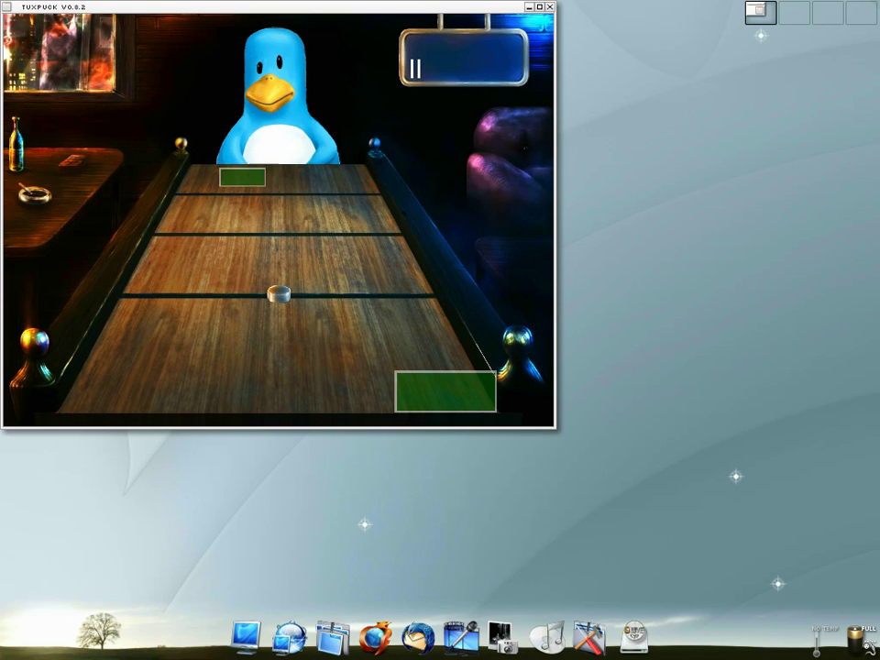